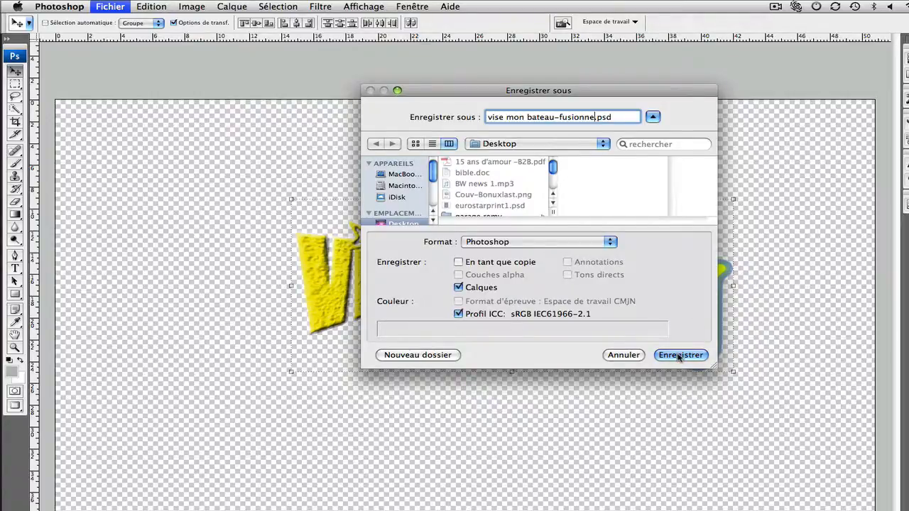
Step: Save the layered title to the Desktop in Photoshop format as vise mon bateau-fusionne.psd
click(678, 357)
click(702, 208)
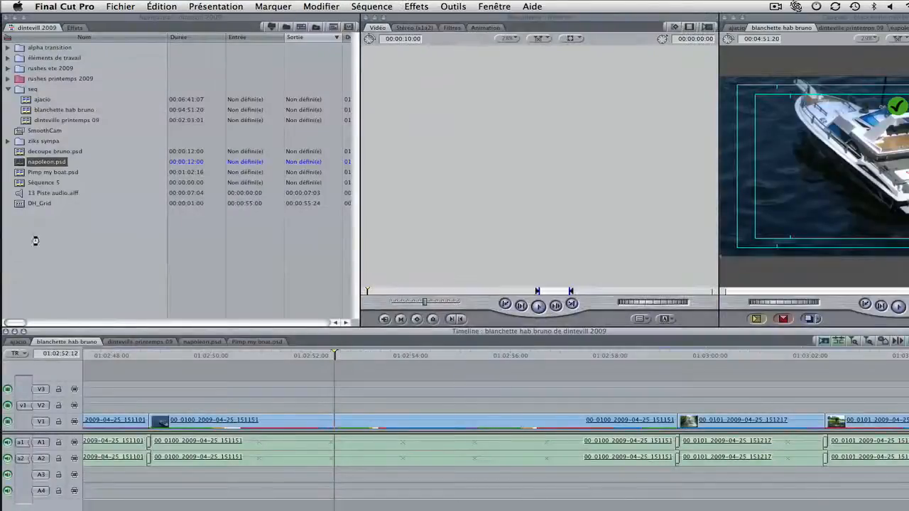
Step: Switch to Final Cut Pro, import vise mon bateau-fusionne.psd from the Desktop and open it to view its layers
key(super+i)
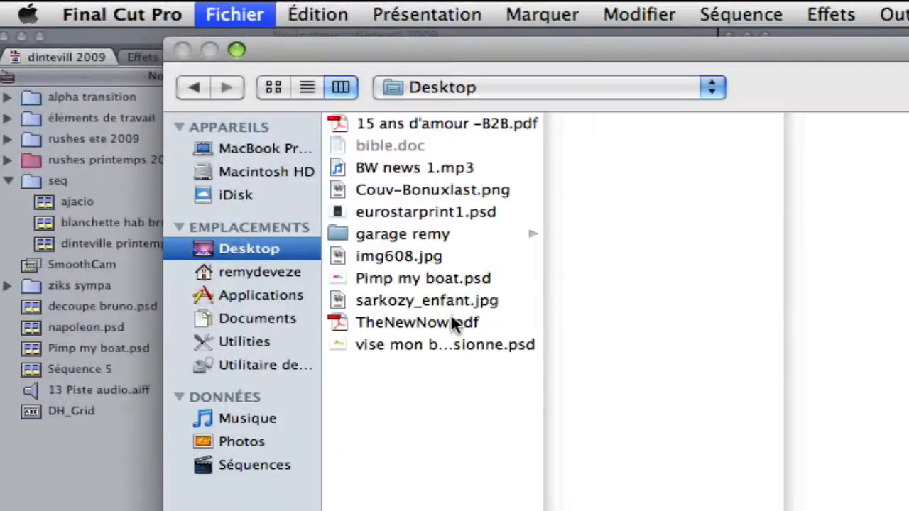
click(369, 347)
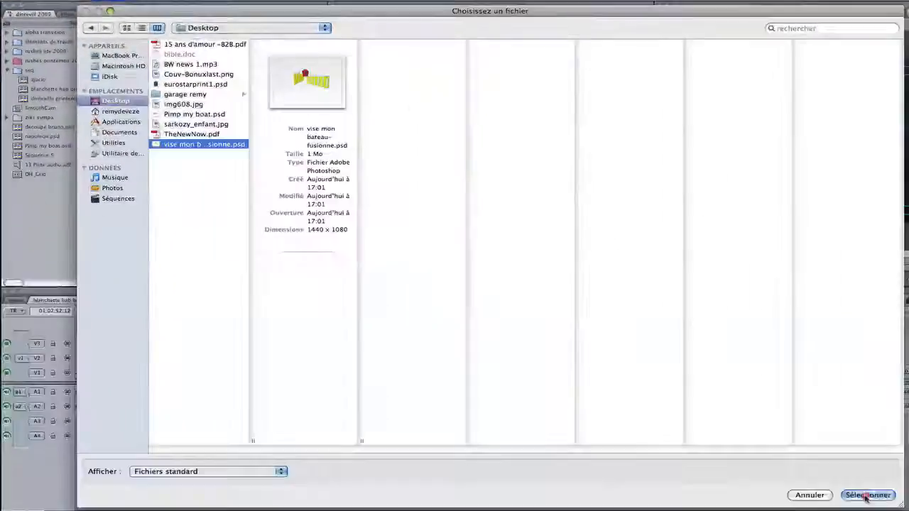
click(856, 490)
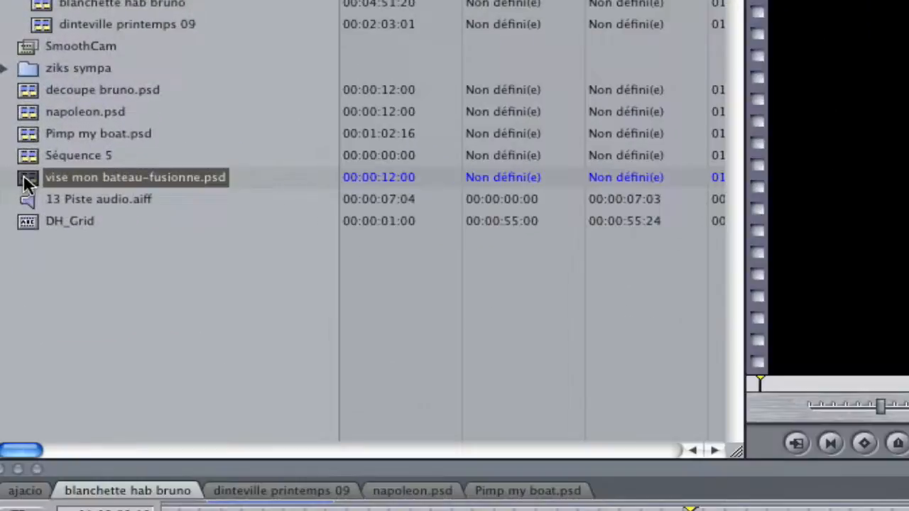
double_click(24, 176)
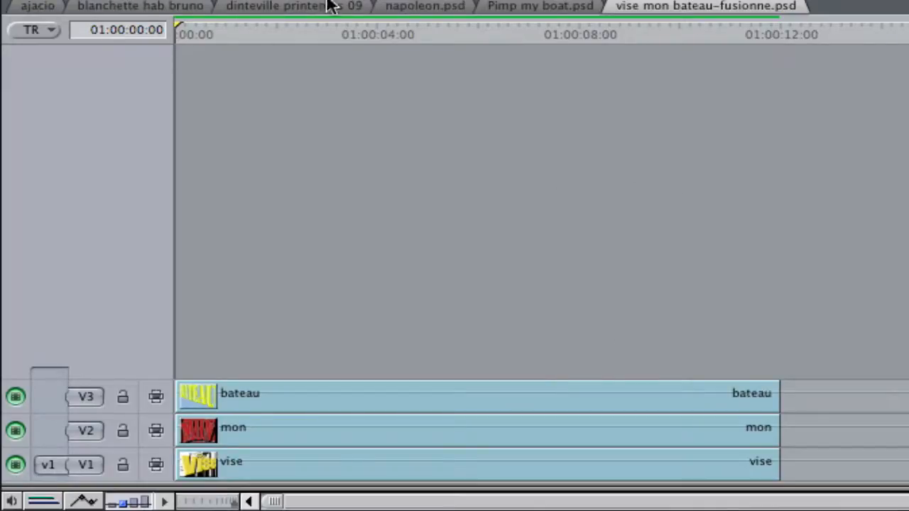
click(149, 8)
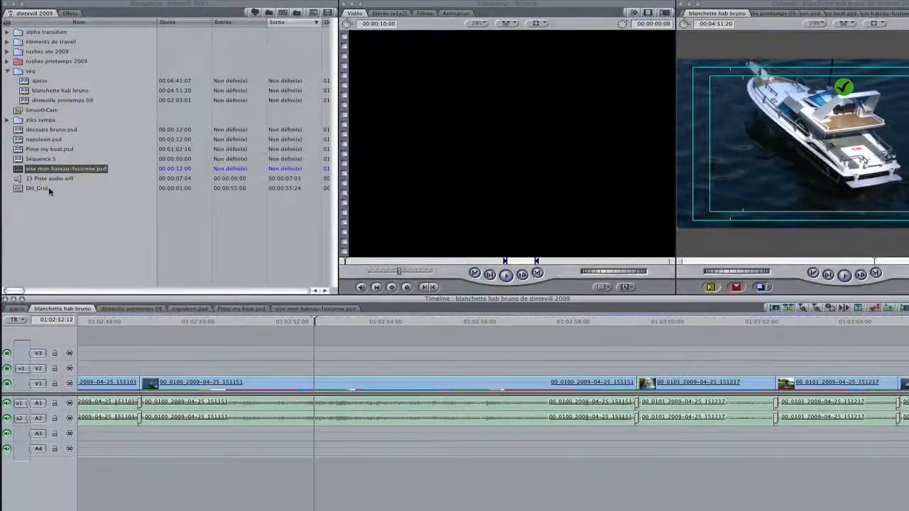
drag(18, 170, 418, 131)
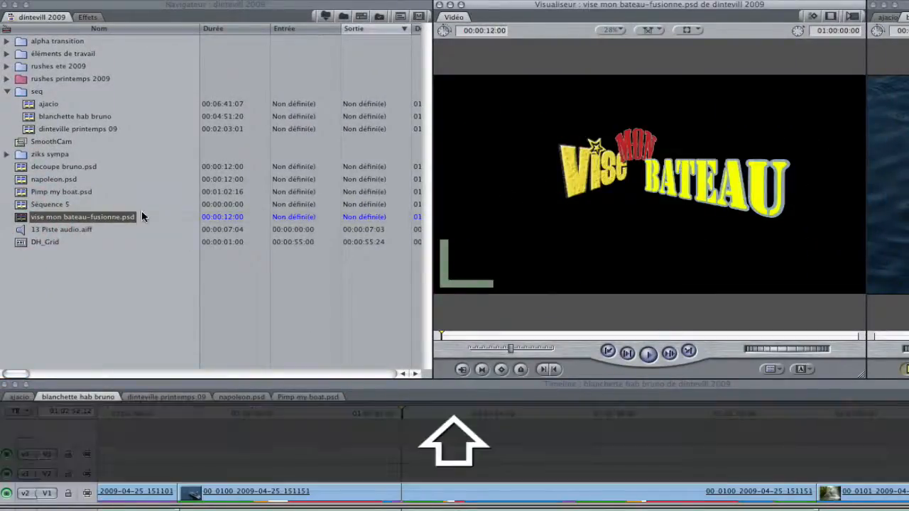
drag(23, 218, 424, 462)
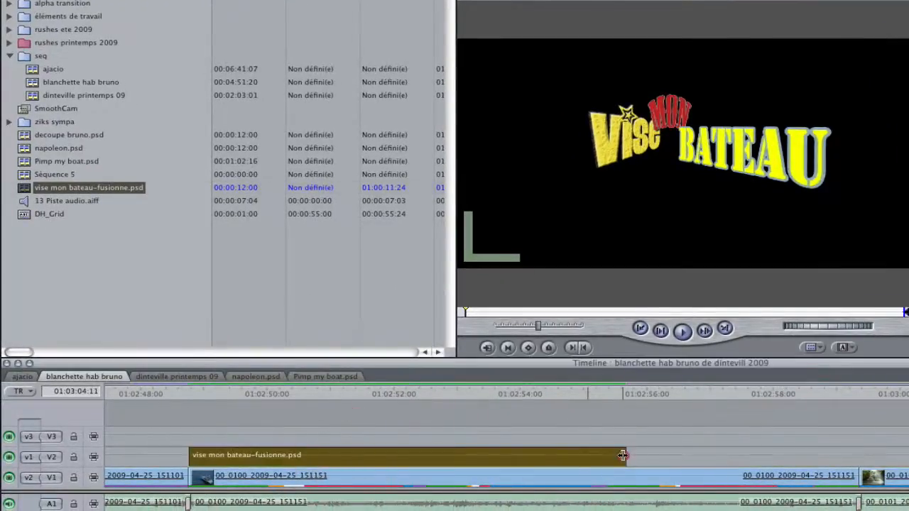
drag(622, 455, 859, 455)
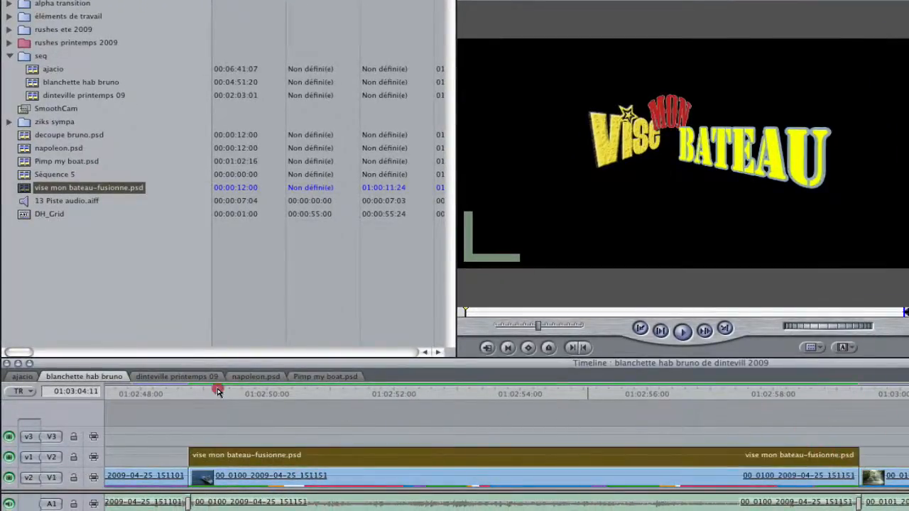
drag(218, 391, 419, 426)
click(576, 393)
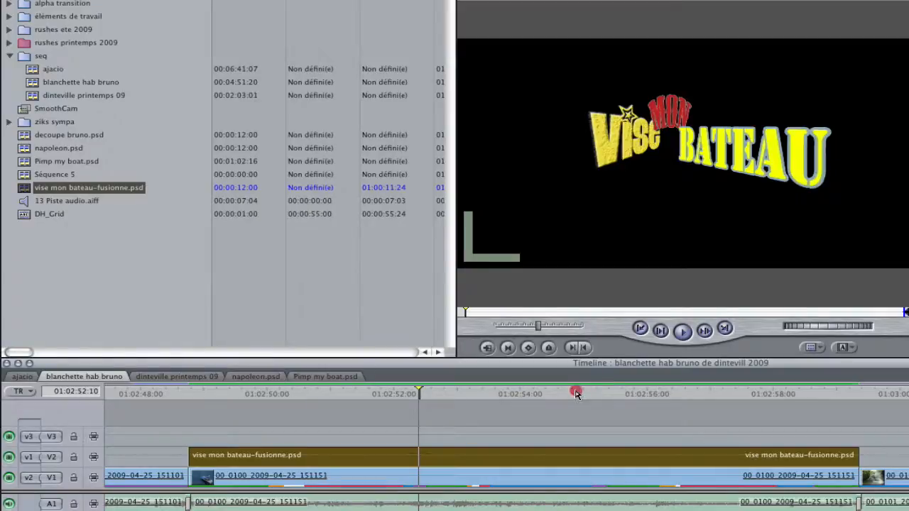
Step: Open the nested title sequence and stagger its clips, starting mon at 01:00:01:00 and bateau after it
click(250, 396)
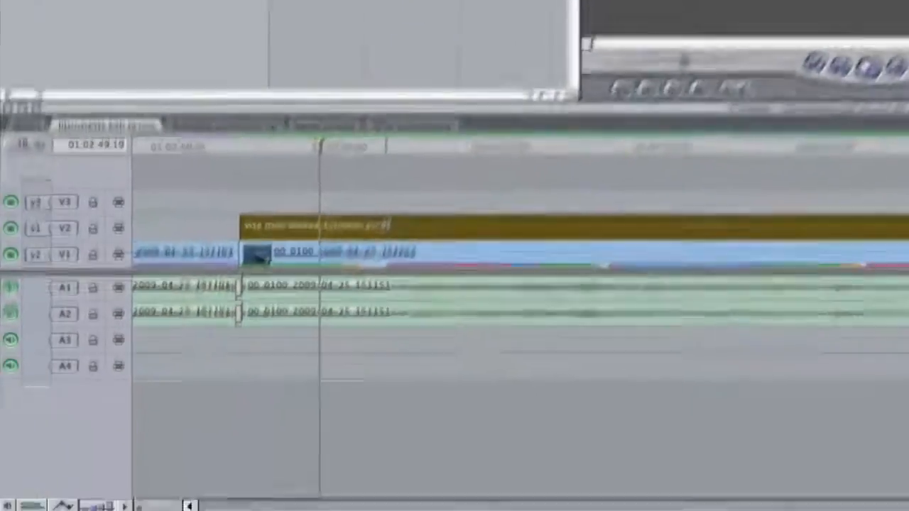
double_click(303, 456)
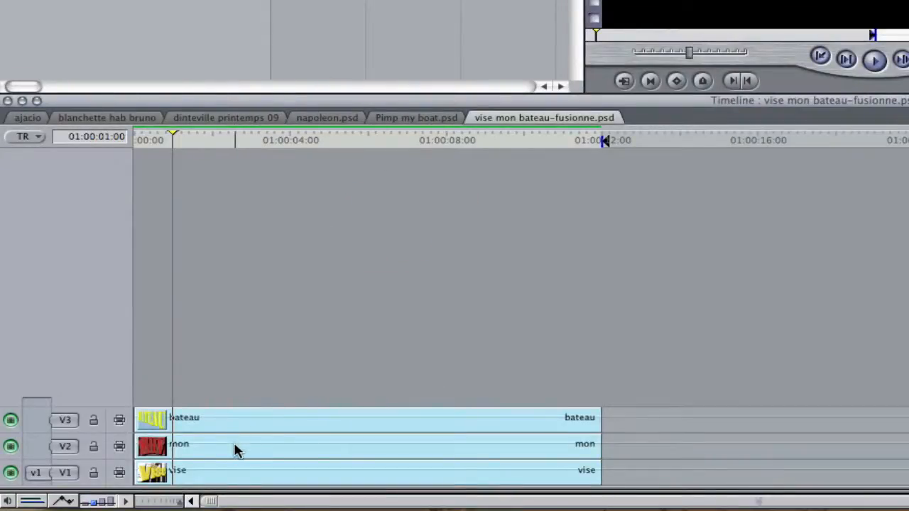
drag(235, 451, 367, 427)
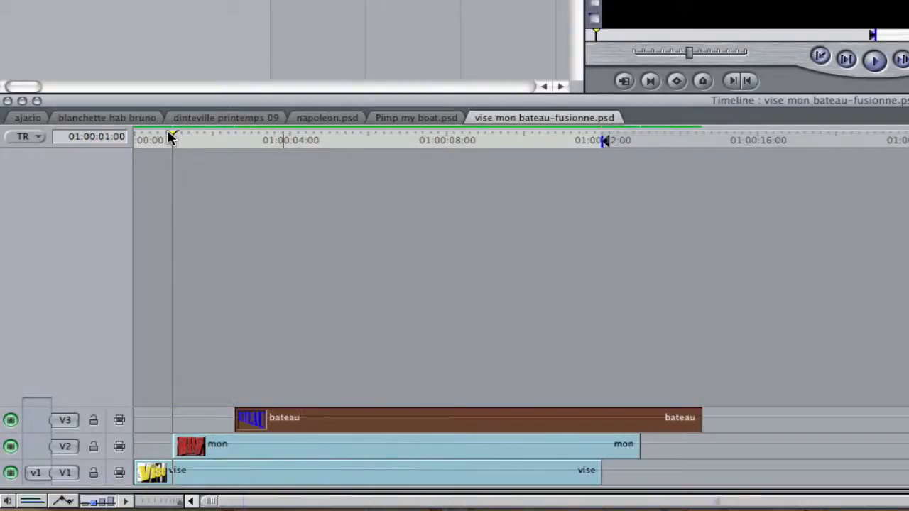
Step: Open the vise clip's animation parameters and add a keyframe at 01:00:00:00
drag(171, 137, 161, 184)
drag(159, 181, 129, 186)
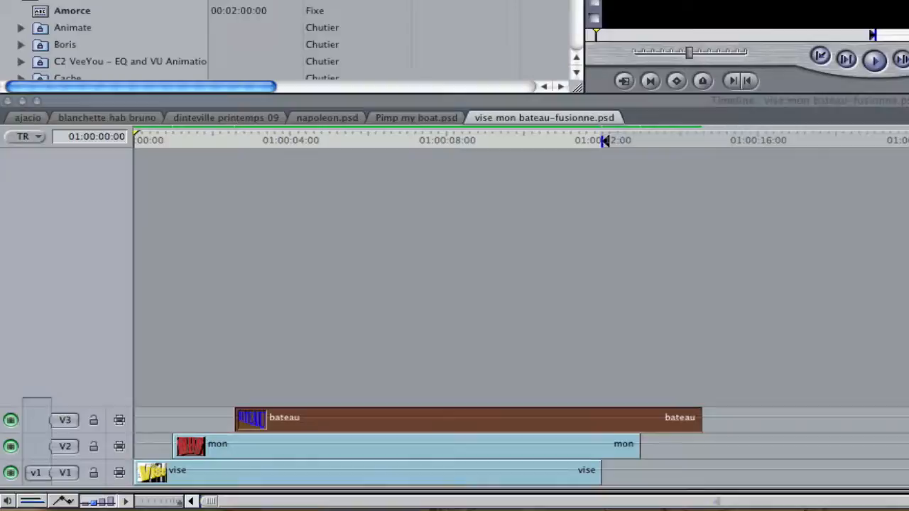
right_click(187, 482)
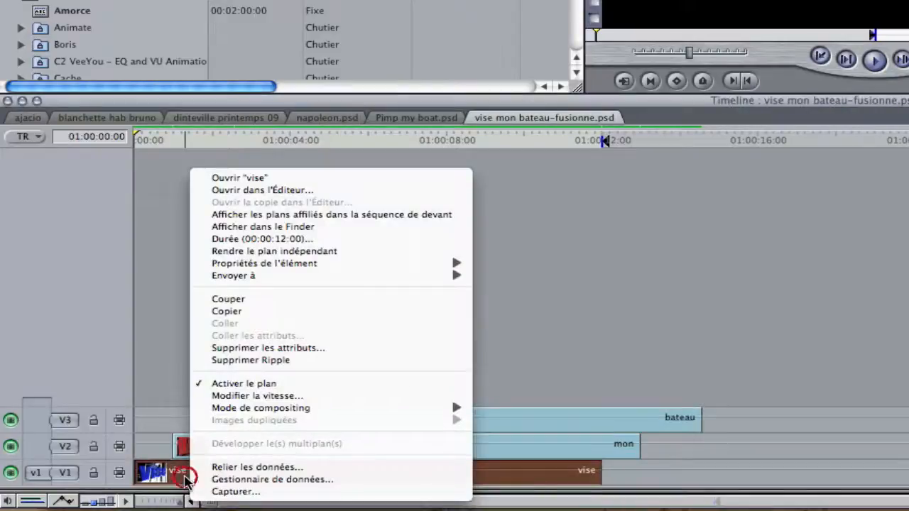
click(236, 179)
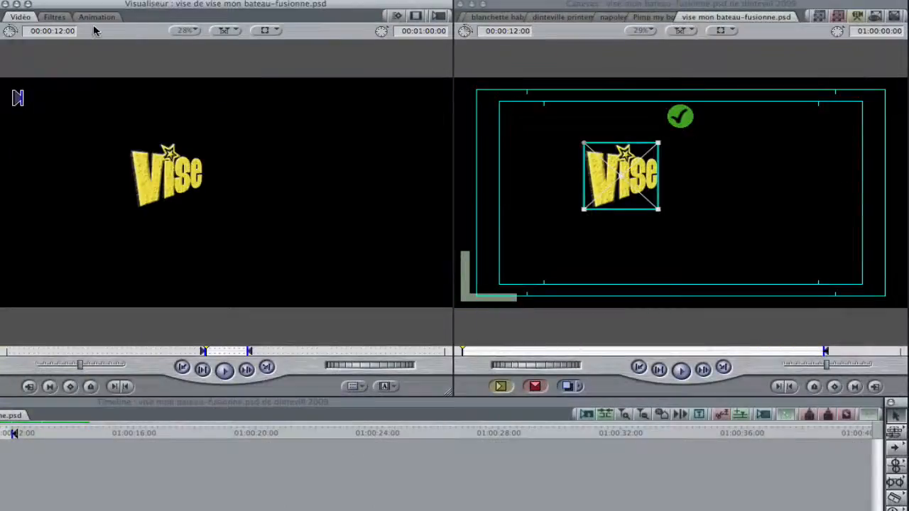
click(95, 17)
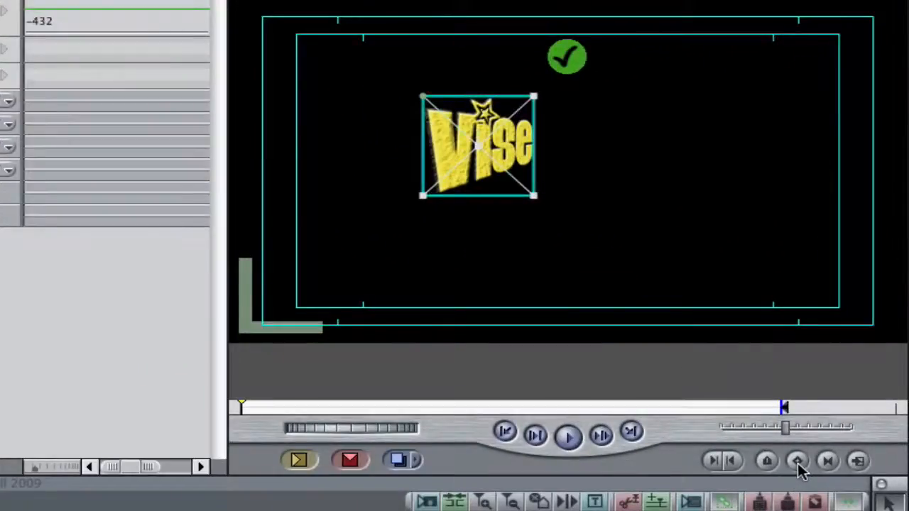
click(797, 462)
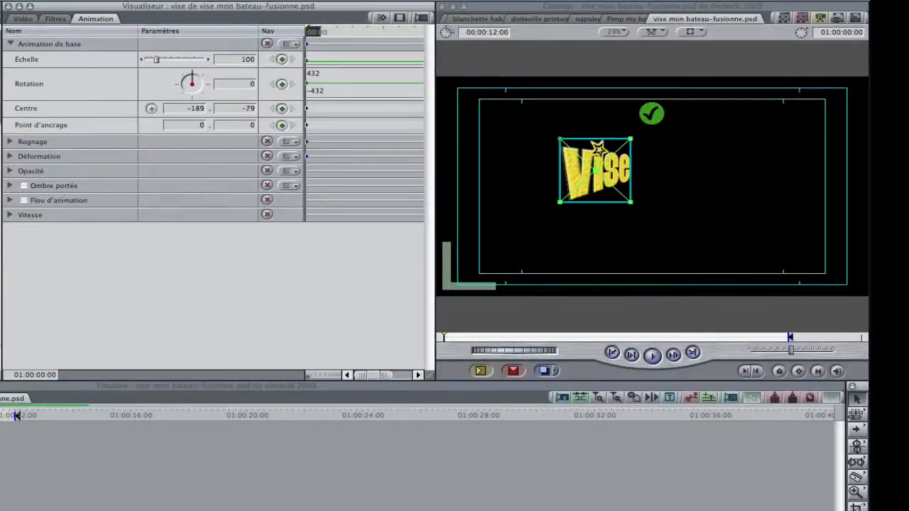
Step: Add a second keyframe to the vise clip at 01:00:01:00
key(Up)
key(Down)
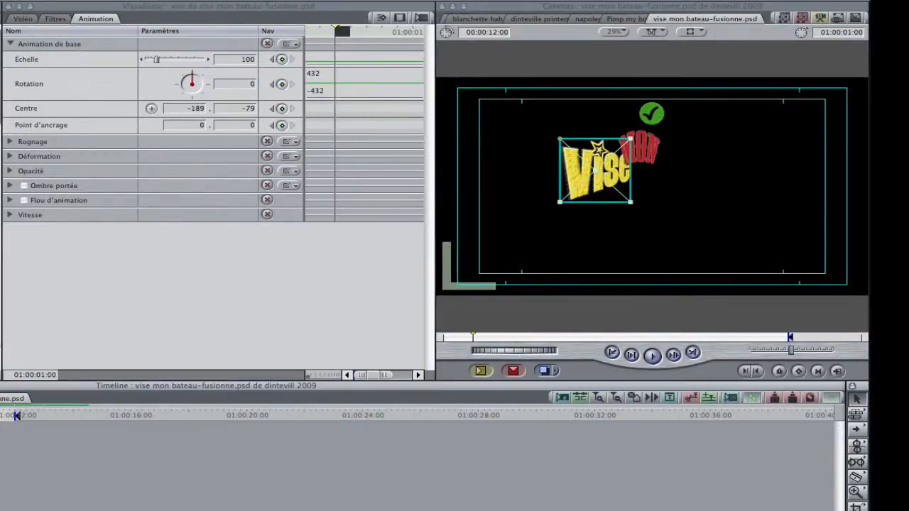
click(798, 372)
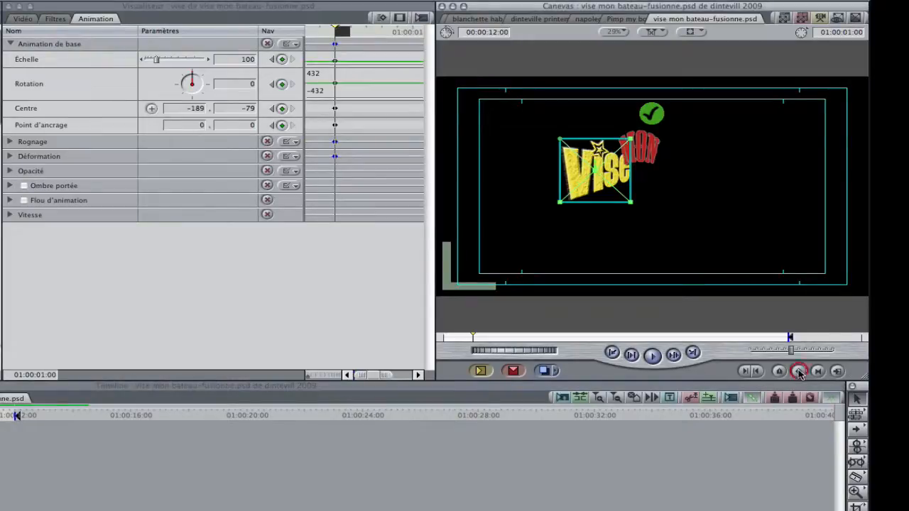
Step: At the first keyframe, move the vise layer outside the frame to a centre of about -868, 518 and adjust its scale
click(274, 59)
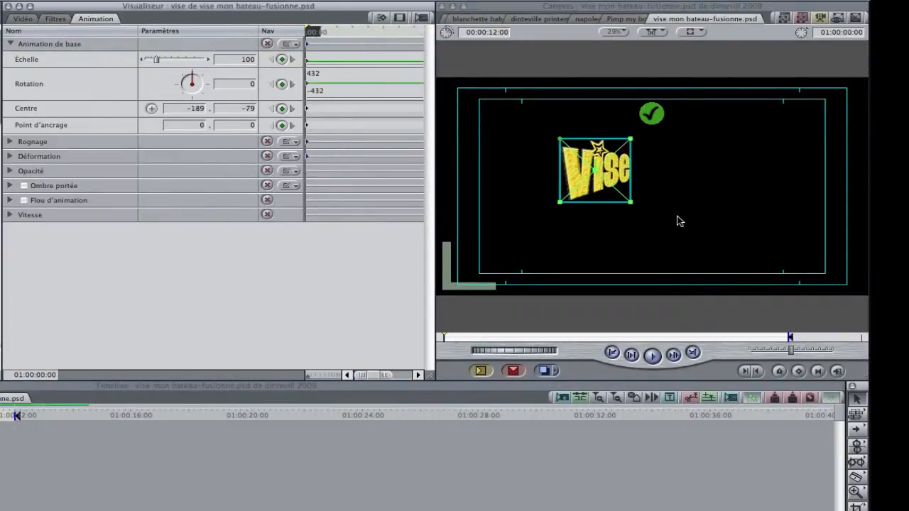
click(504, 304)
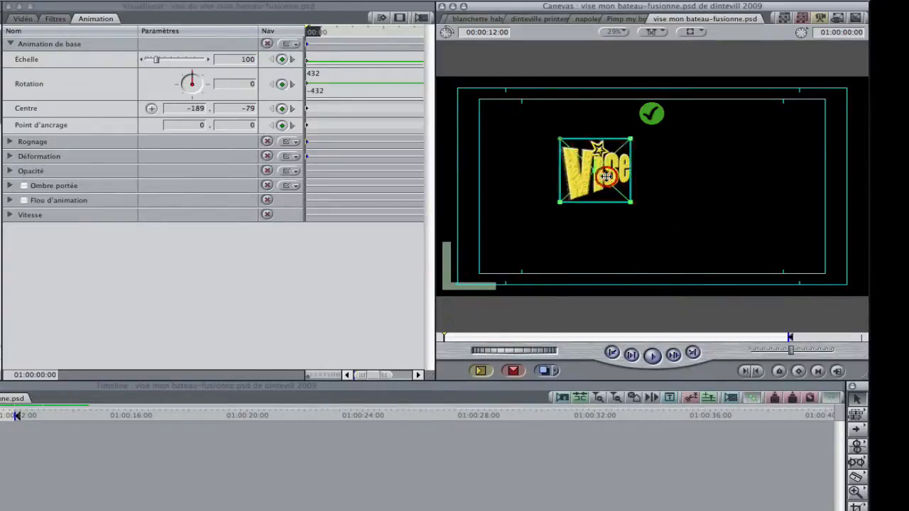
drag(573, 191, 389, 303)
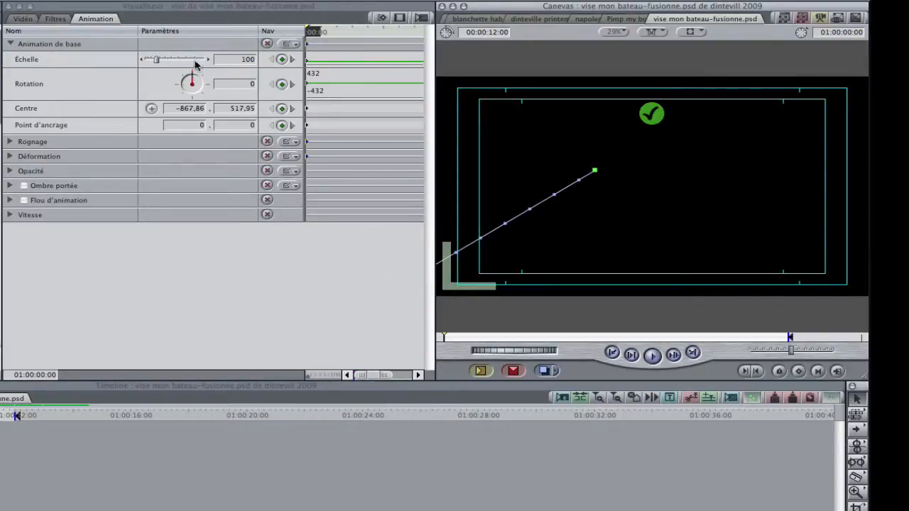
click(183, 61)
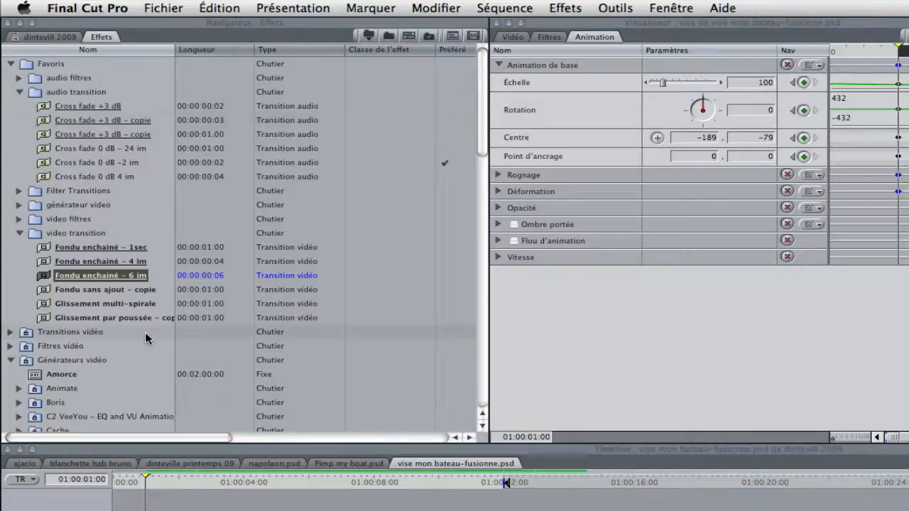
Step: Apply the Tourné de page video transition to the start of the mon clip on V2
scroll(145, 332, down, 5)
scroll(144, 333, up, 5)
click(10, 332)
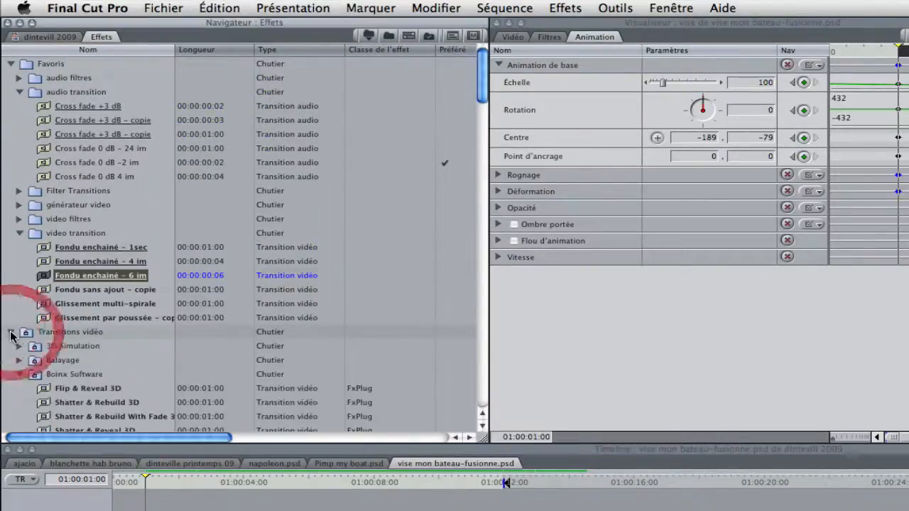
scroll(10, 334, down, 10)
scroll(10, 338, down, 15)
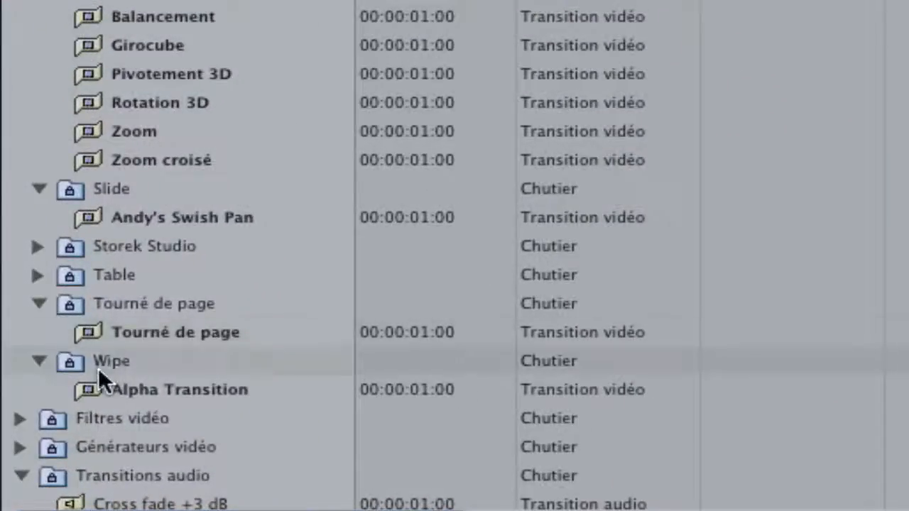
drag(91, 330, 270, 424)
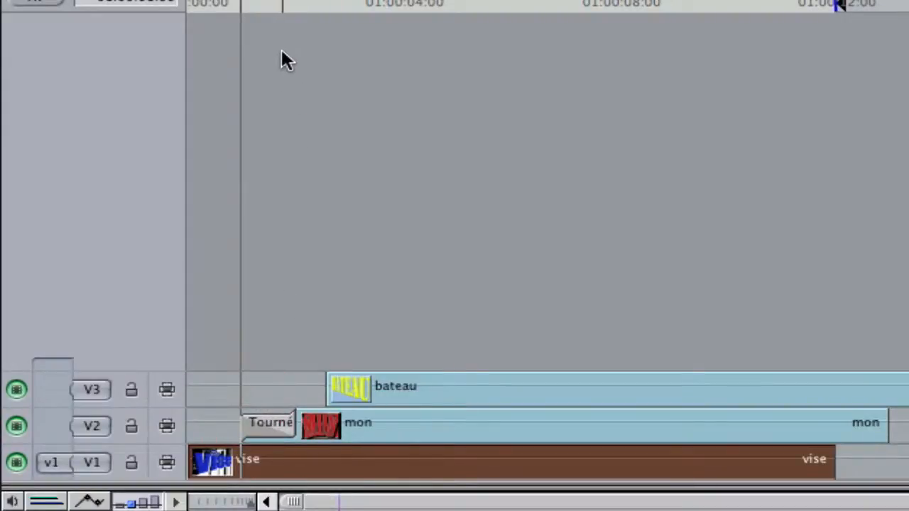
Step: Open the Tourné de page transition's settings and reverse the transition
click(264, 6)
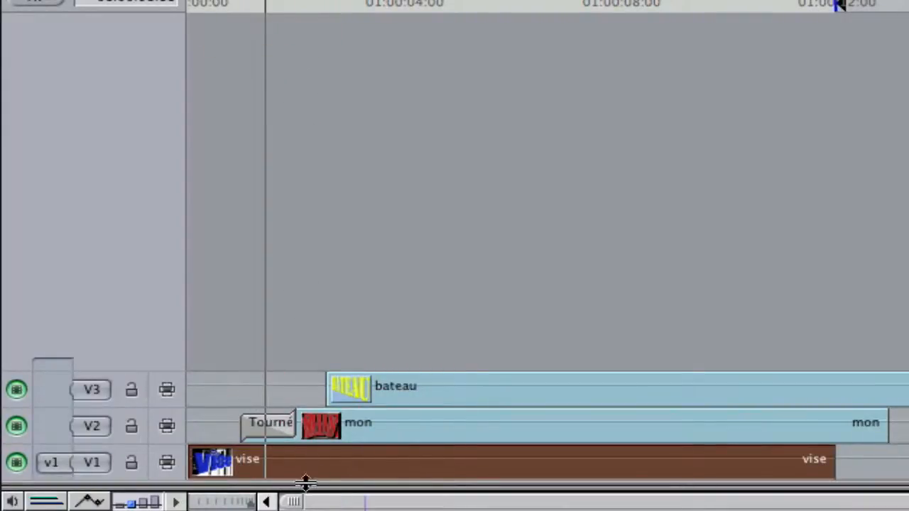
double_click(281, 427)
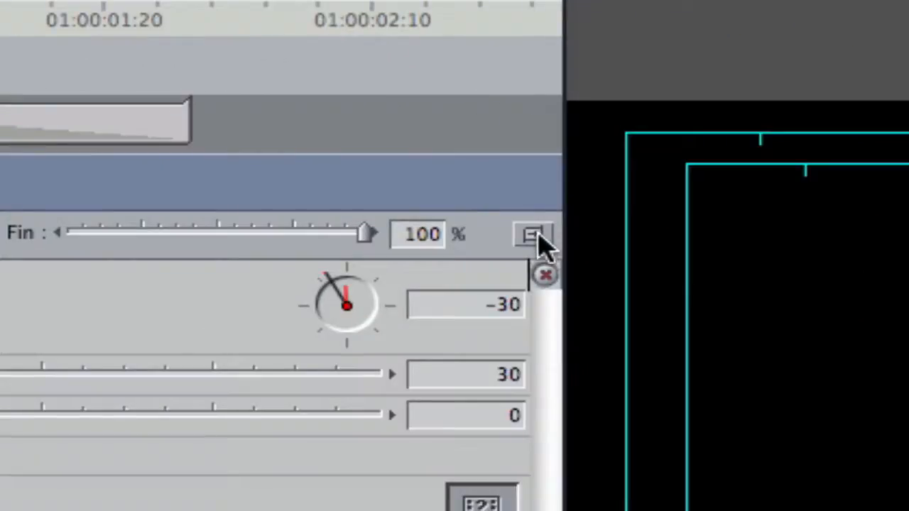
click(538, 238)
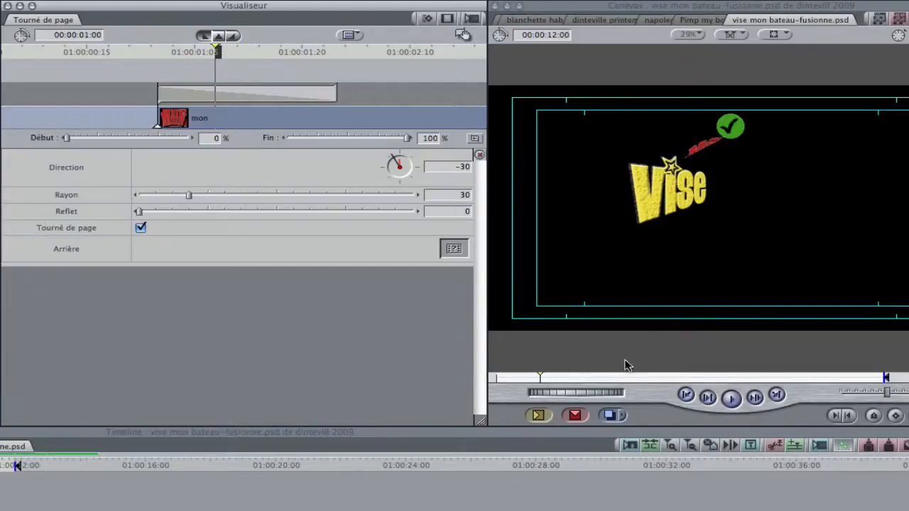
Step: Set the page-turn direction to -56 and lengthen the transition on the mon clip to 00:00:01:14
drag(397, 158, 417, 182)
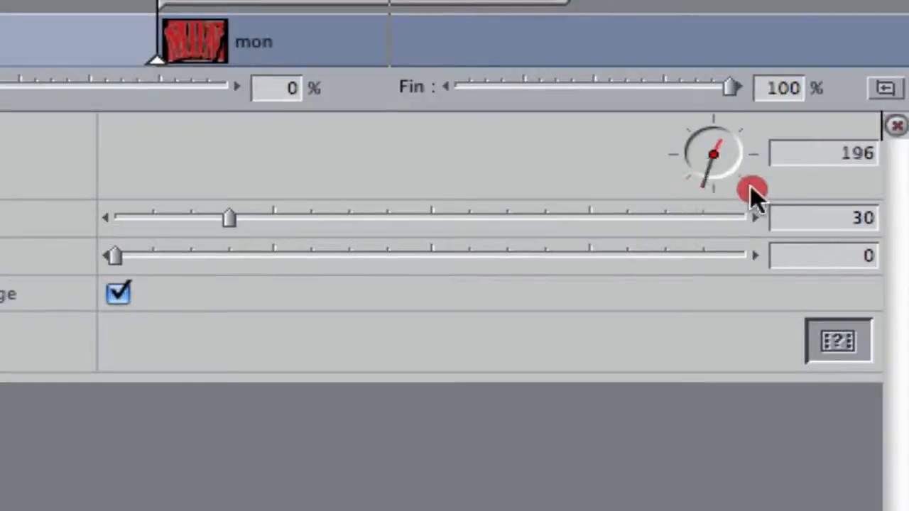
drag(755, 195, 704, 122)
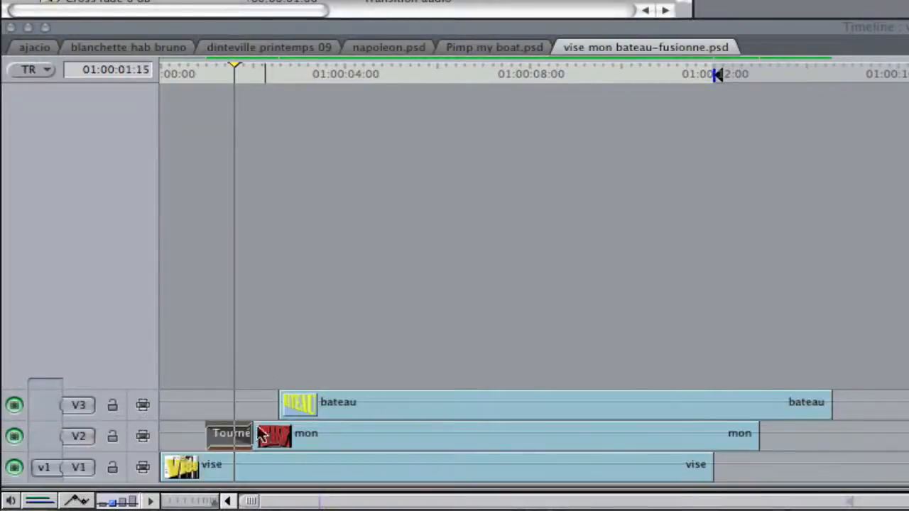
drag(261, 434, 273, 434)
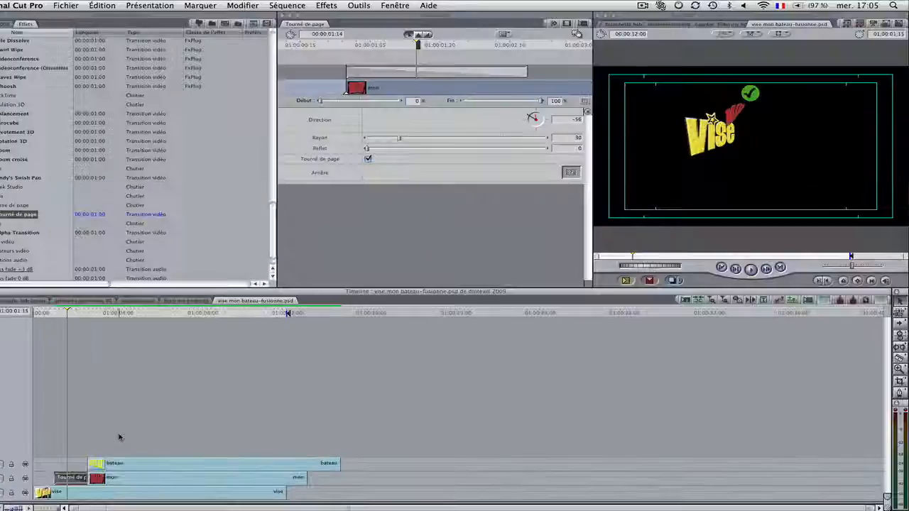
Step: Step frame by frame from 01:00:01:15 to 01:00:02:04 to examine how the page turn reveals mon
key(Right)
key(Right)
key(Right)
key(Right)
key(Right)
key(Right)
key(Right)
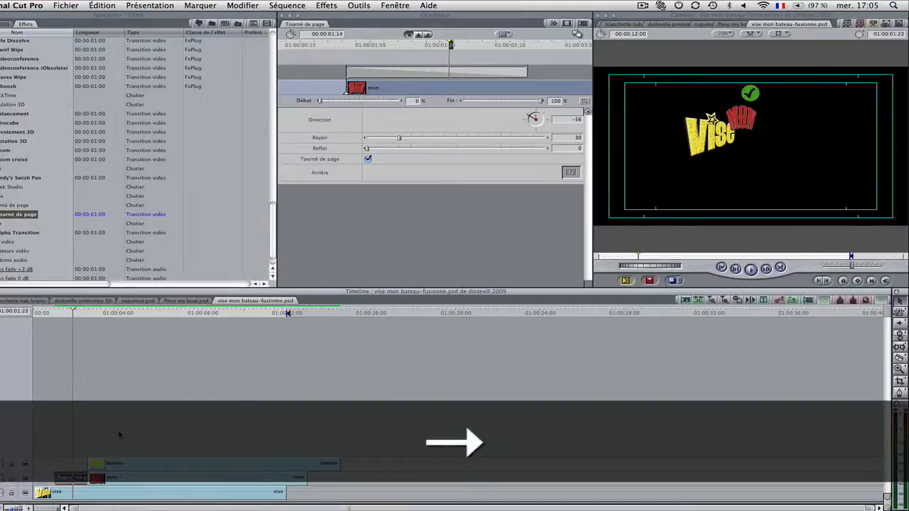
key(Right)
key(Right)
key(Right)
key(Right)
key(Right)
key(Right)
key(Right)
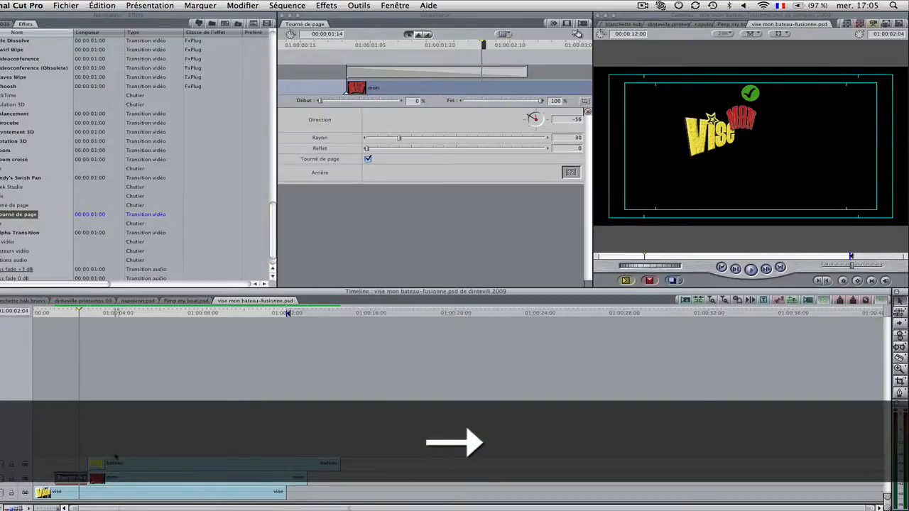
Step: Start the bateau clip on V3 at 01:00:02:04 and add a motion keyframe at its resting position about two seconds further in
drag(114, 460, 104, 463)
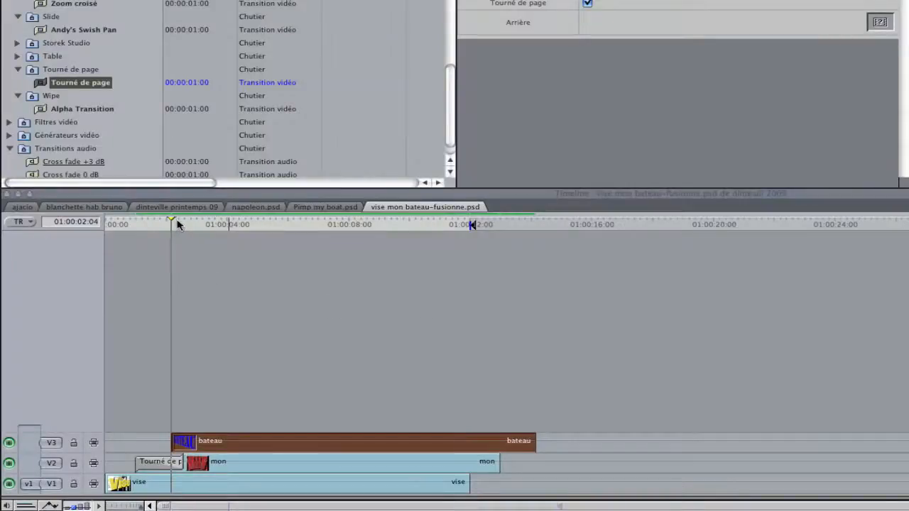
drag(193, 230, 221, 230)
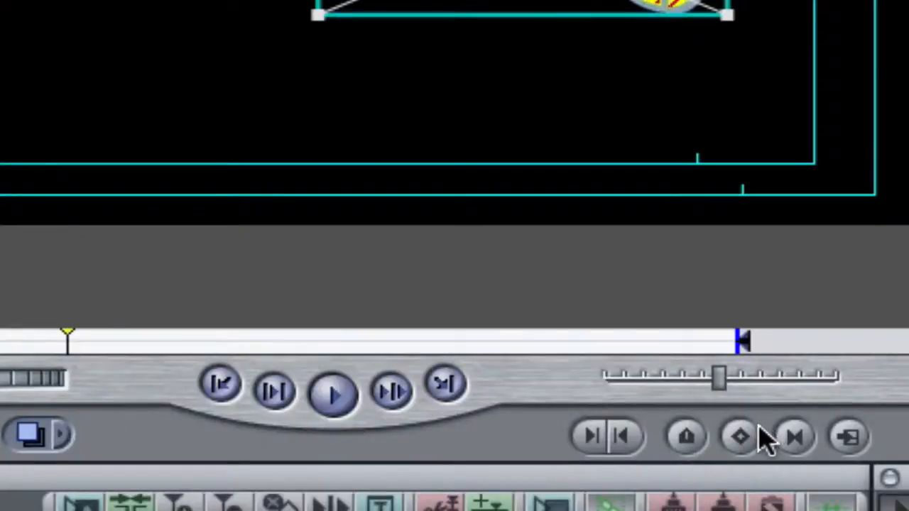
click(757, 434)
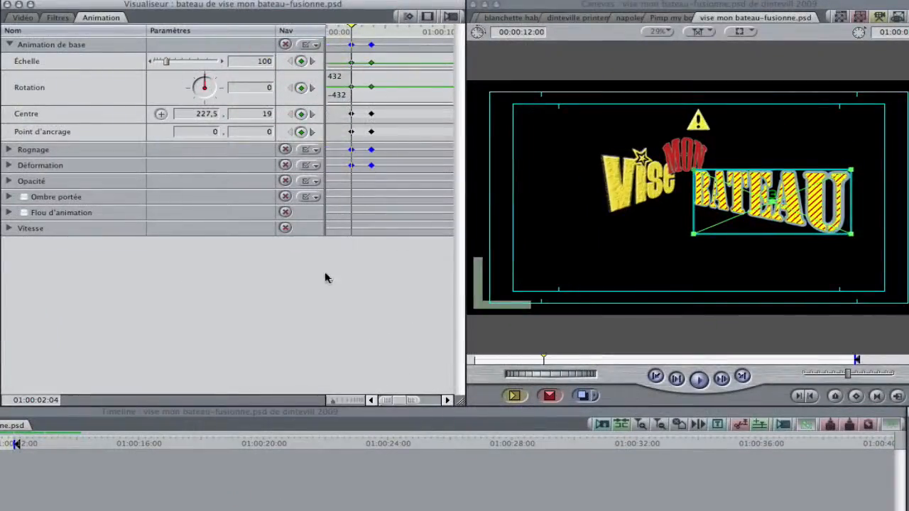
Step: At bateau's starting keyframe, 01:00:02:04, move the word beyond the frame's right edge, with its centre at 1073,52 and 134,29
drag(725, 209, 857, 220)
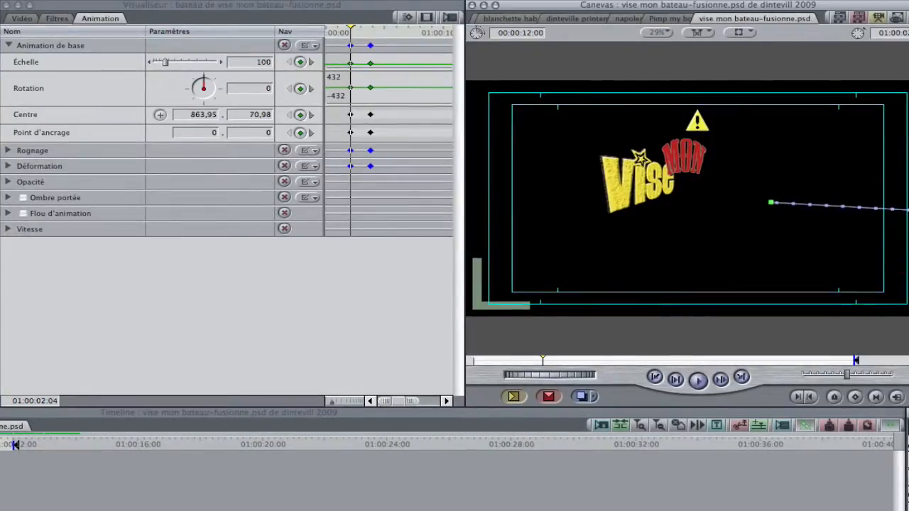
click(668, 33)
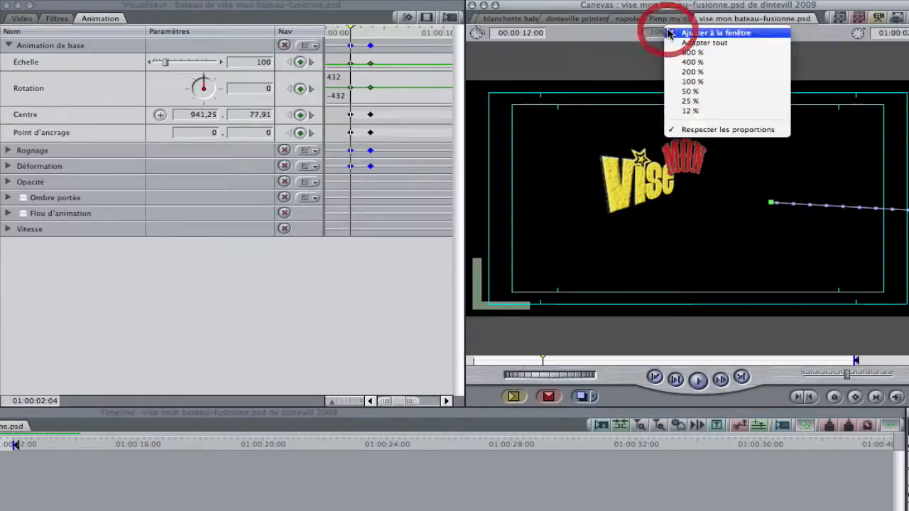
click(689, 110)
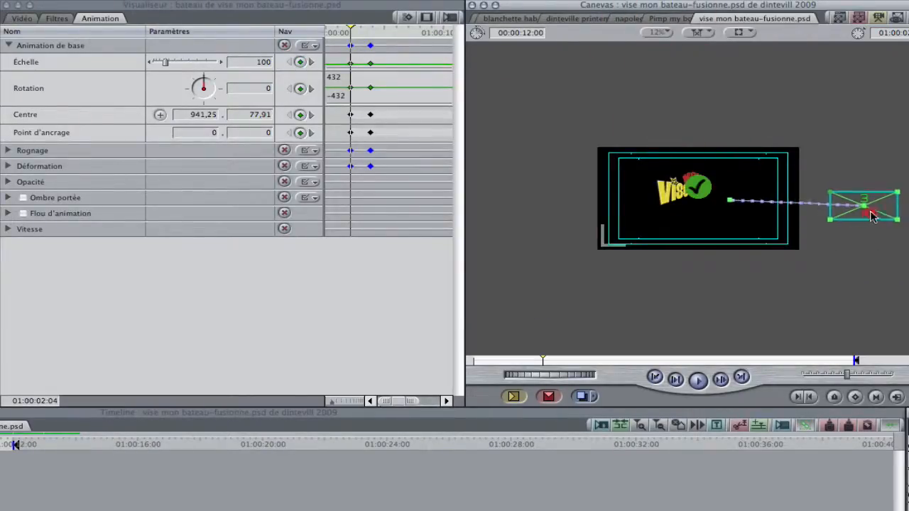
drag(872, 217, 853, 223)
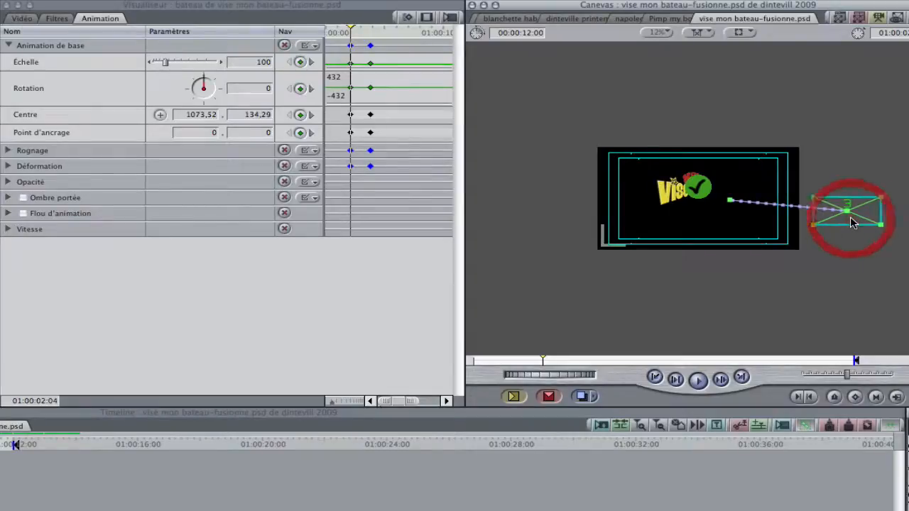
Step: Enlarge bateau to a scale of 272 at the starting keyframe and shift its centre to 1398,19 and 198,72, fully outside the frame
click(170, 64)
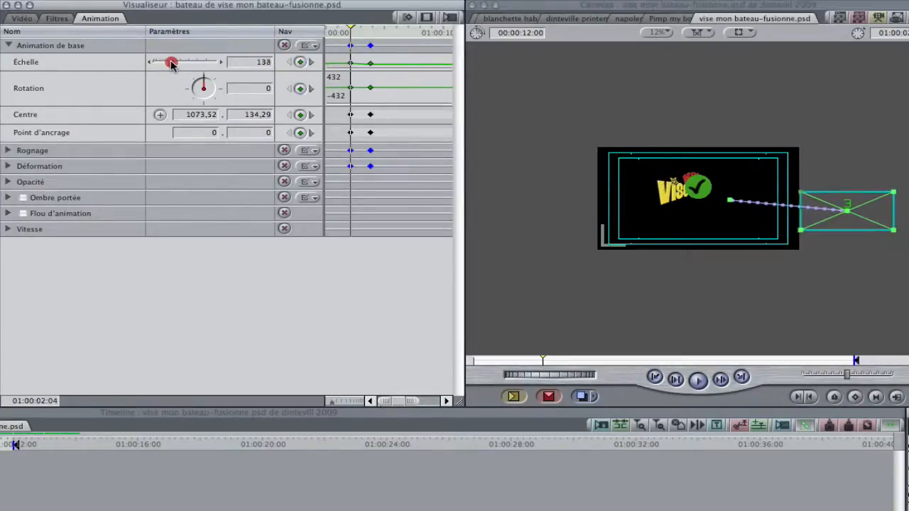
drag(173, 63, 175, 63)
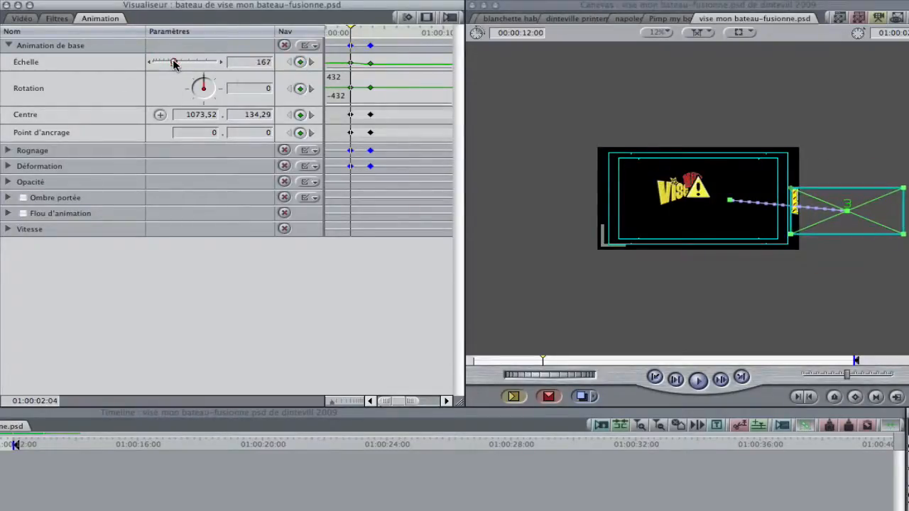
drag(861, 223, 859, 218)
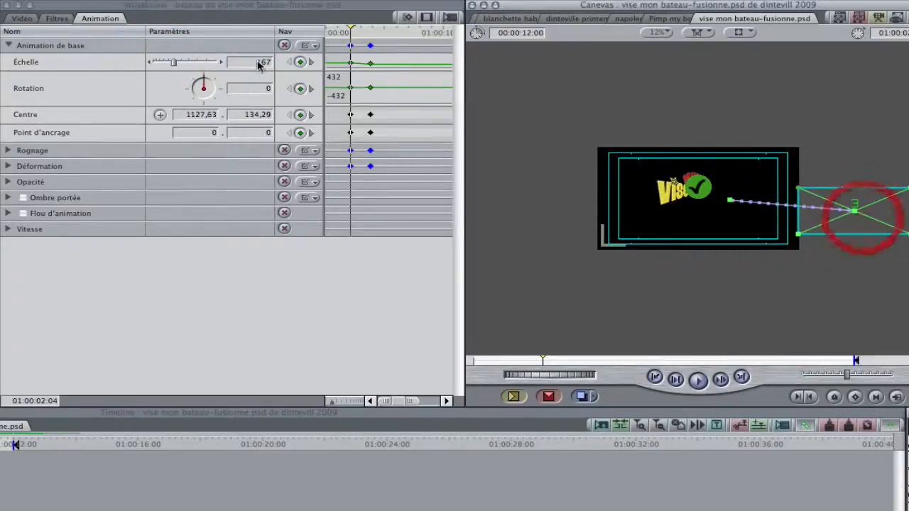
drag(172, 63, 185, 63)
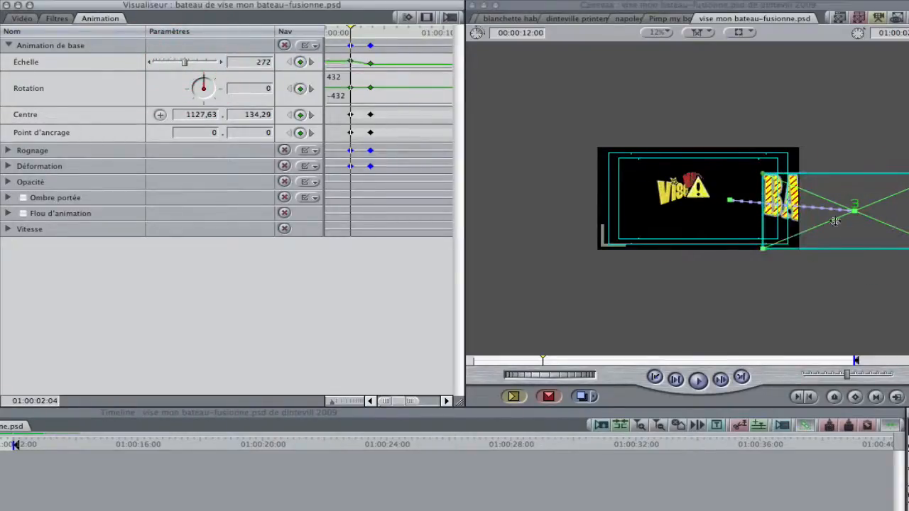
mouse_move(855, 229)
mouse_down()
mouse_move(866, 224)
mouse_move(863, 231)
mouse_up()
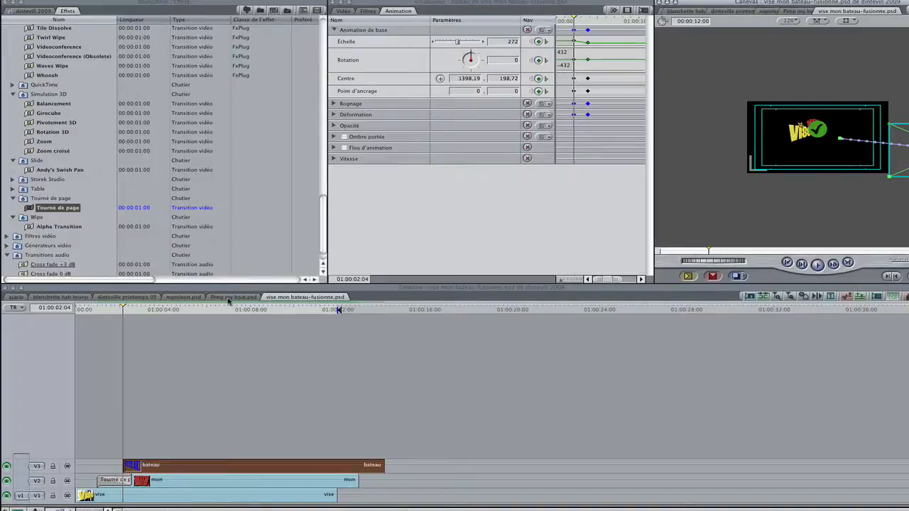
Step: Switch to the blanchette hab bruno sequence, render the title overlay and play it back over the boat footage
click(71, 297)
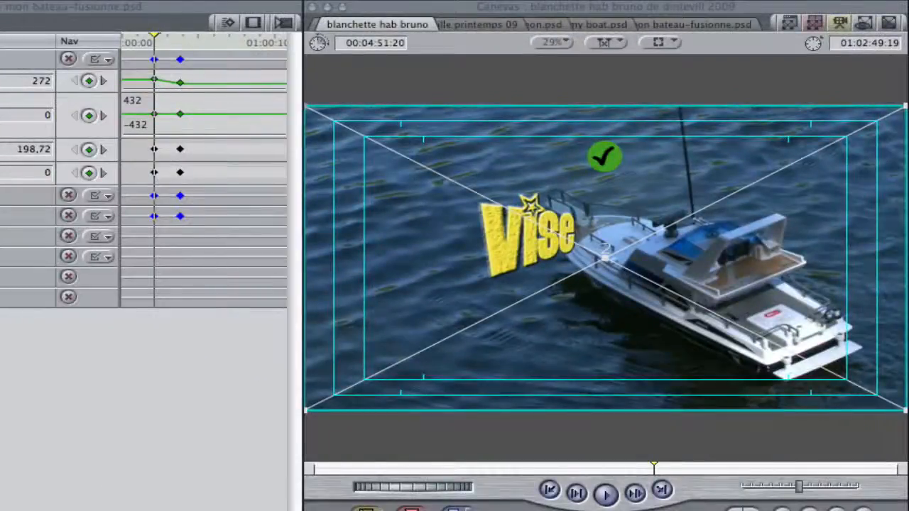
key(super+r)
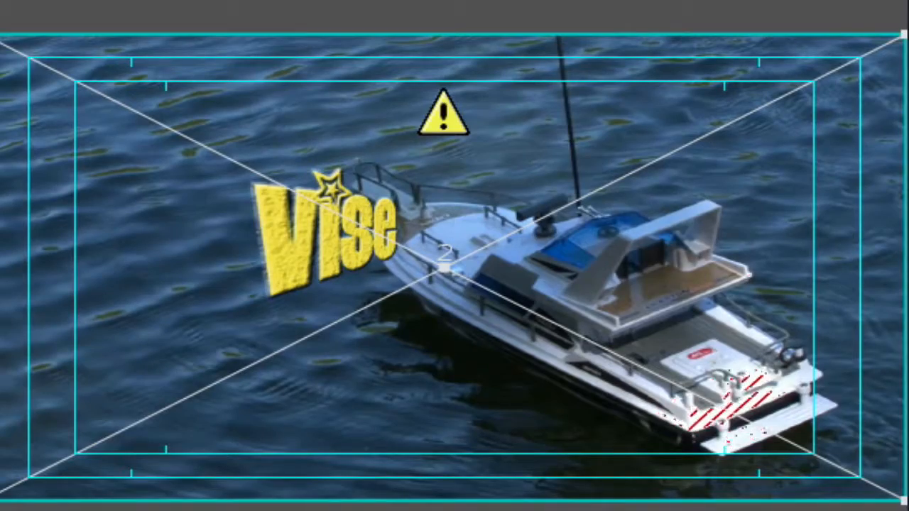
key(space)
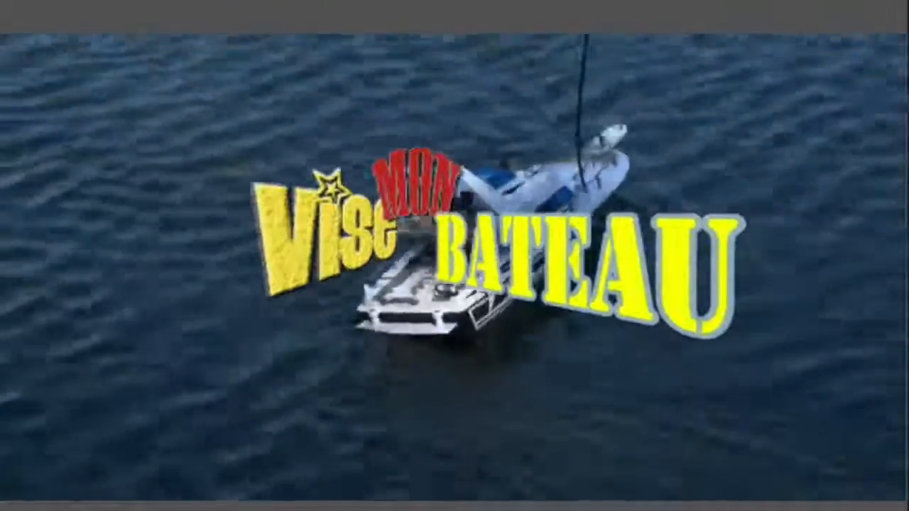
key(space)
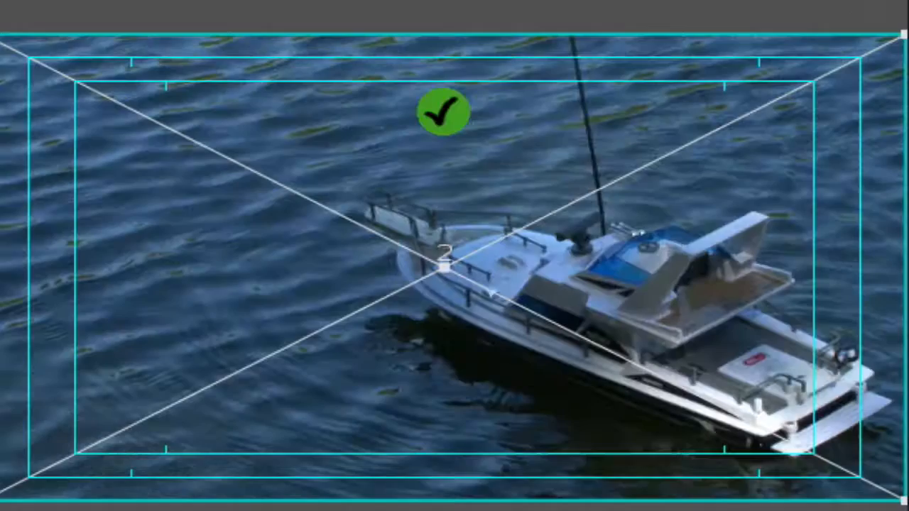
key(space)
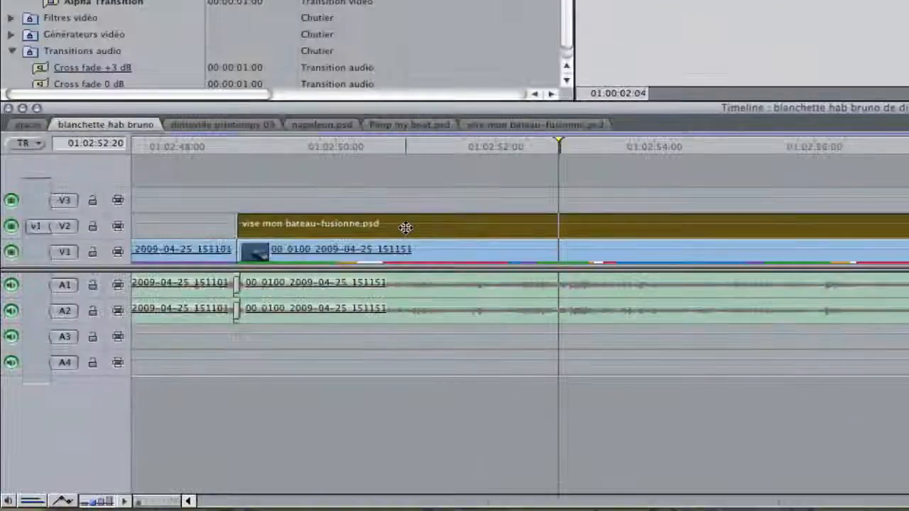
Step: Reopen the nested title sequence and move the bateau clip's ending Échelle and Centre keyframes earlier, to 01:00:03:04
double_click(406, 234)
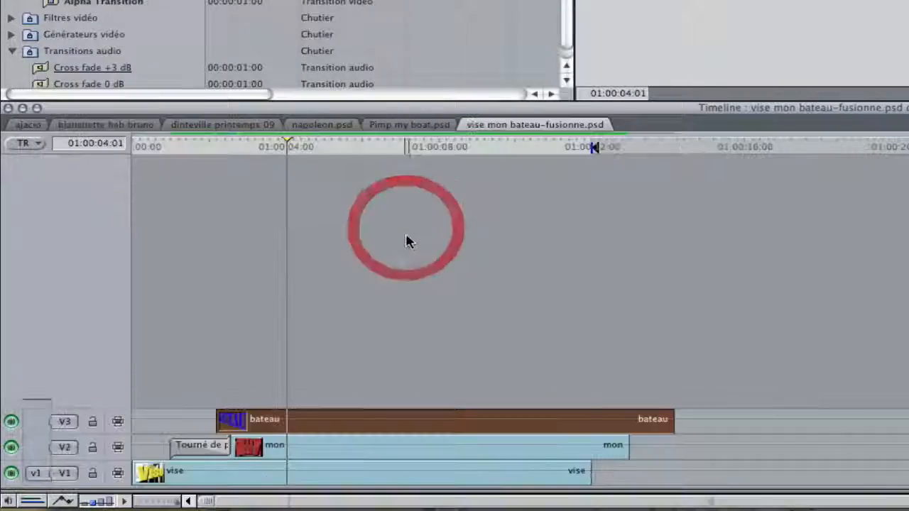
double_click(290, 419)
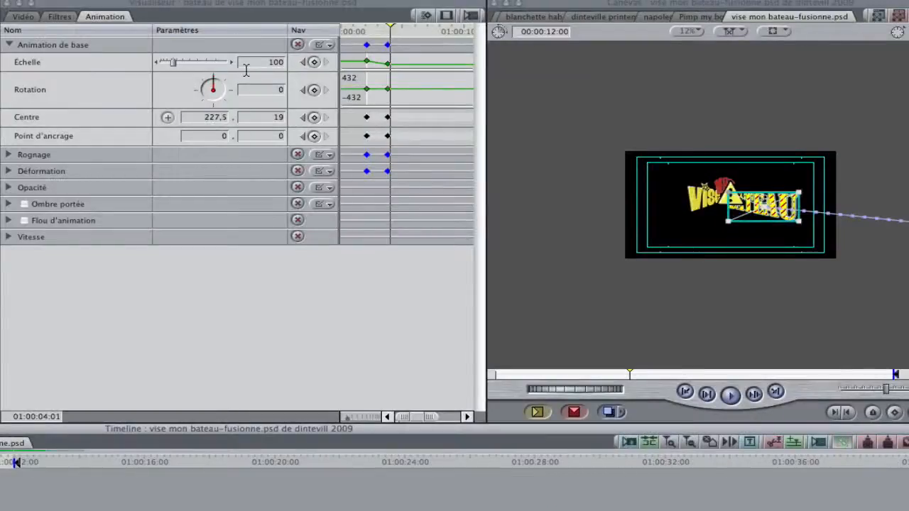
key(Left)
key(Left)
key(Left)
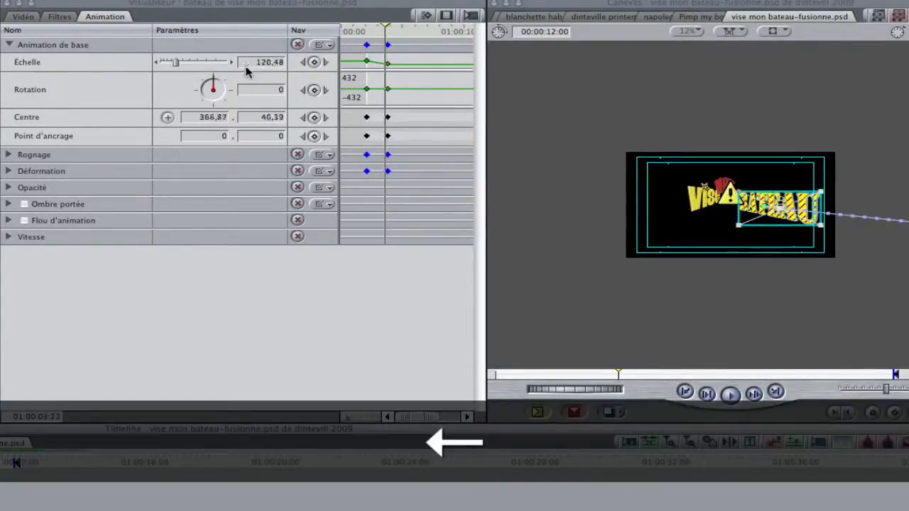
key(Left)
key(Left)
key(Left)
key(Left)
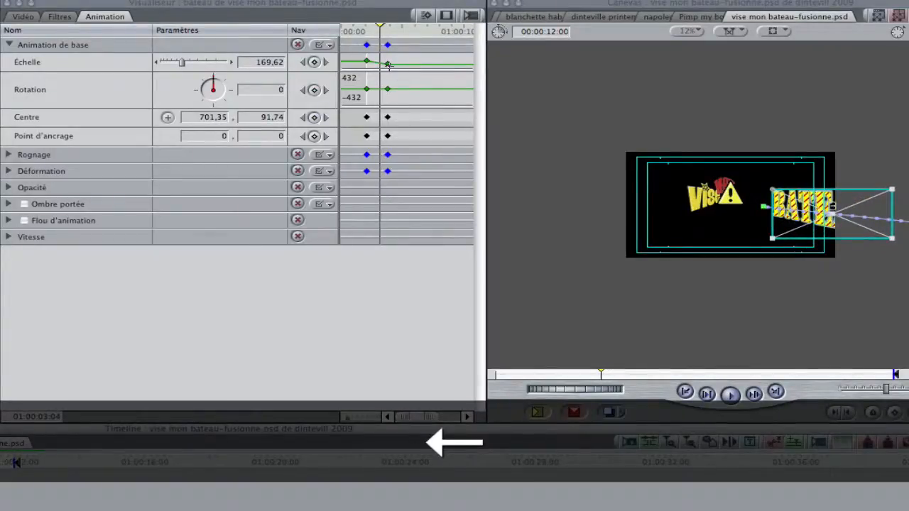
drag(388, 65, 380, 64)
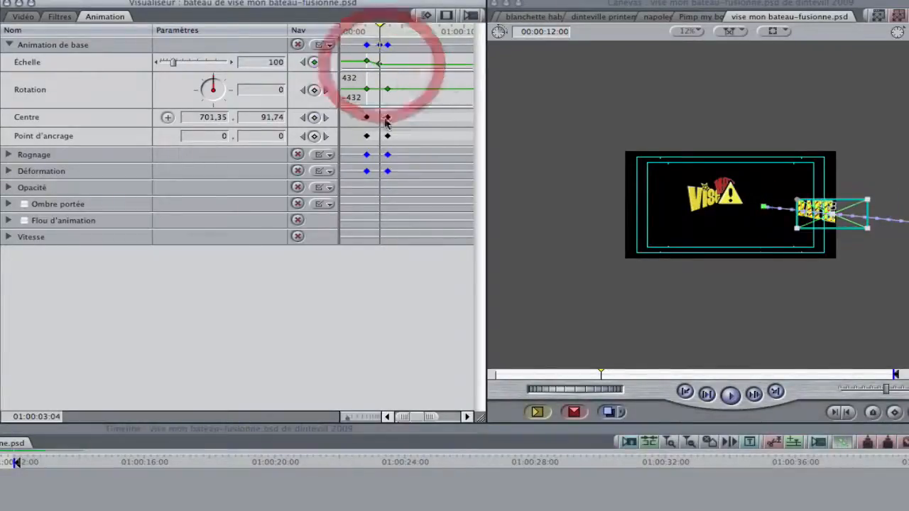
drag(387, 117, 380, 117)
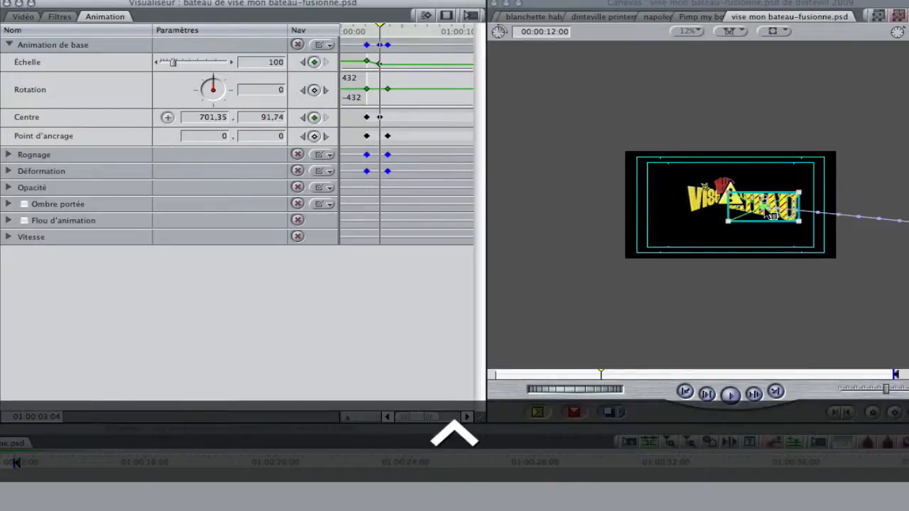
Step: Set the end point of bateau's motion path to Linéaire and adjust its path handle and speed point to ease the arrival
right_click(760, 204)
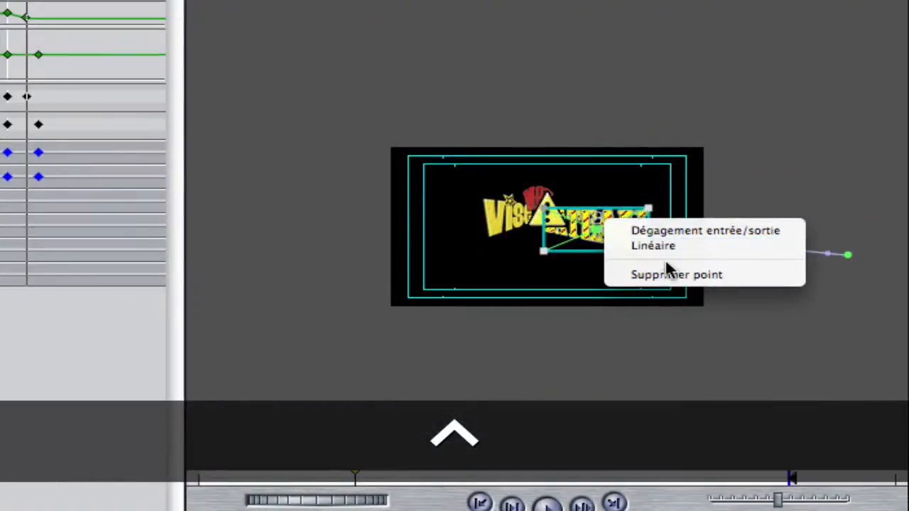
click(665, 248)
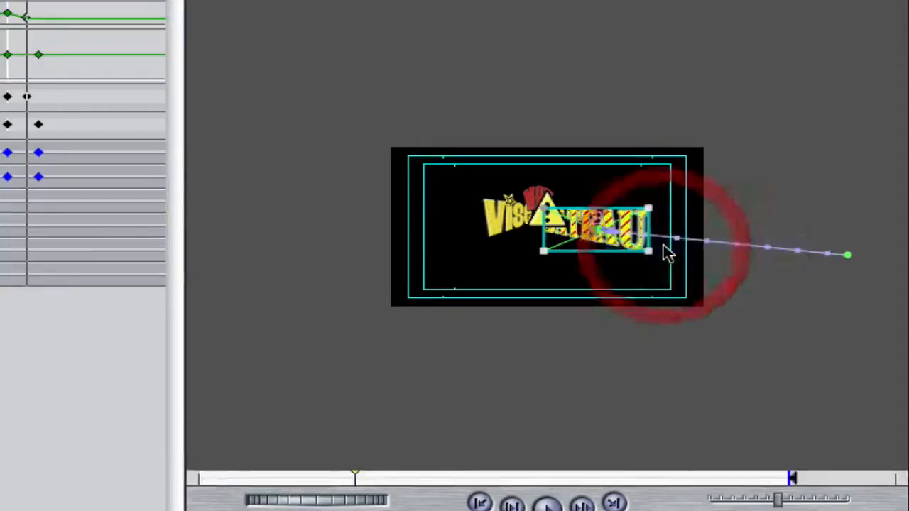
click(16, 2)
key(shift+z)
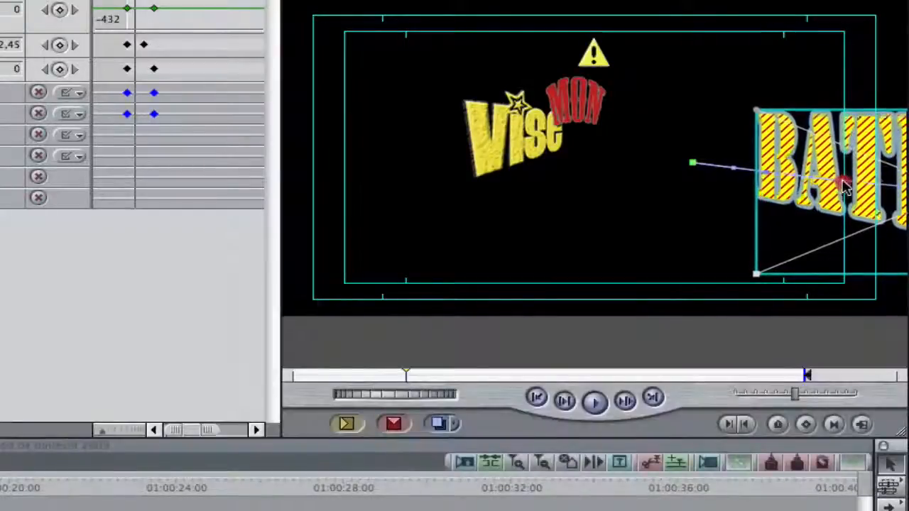
drag(842, 181, 856, 181)
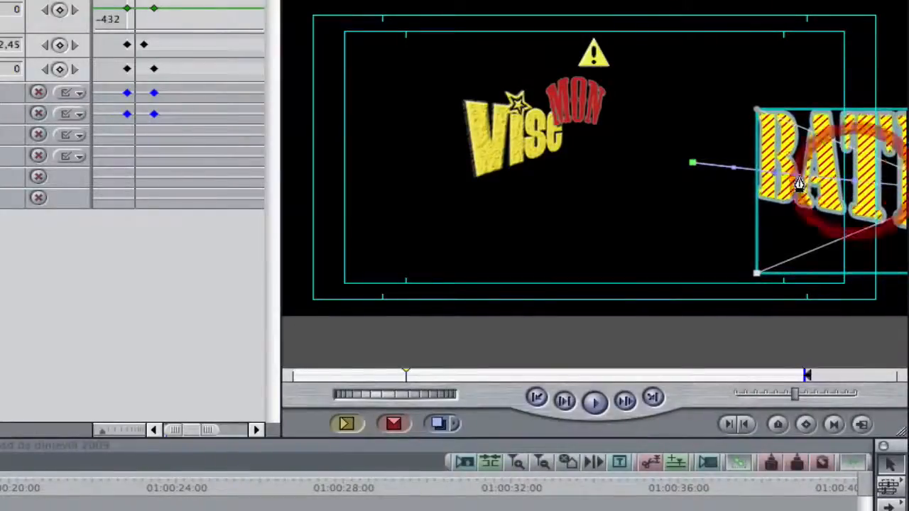
drag(775, 172, 743, 169)
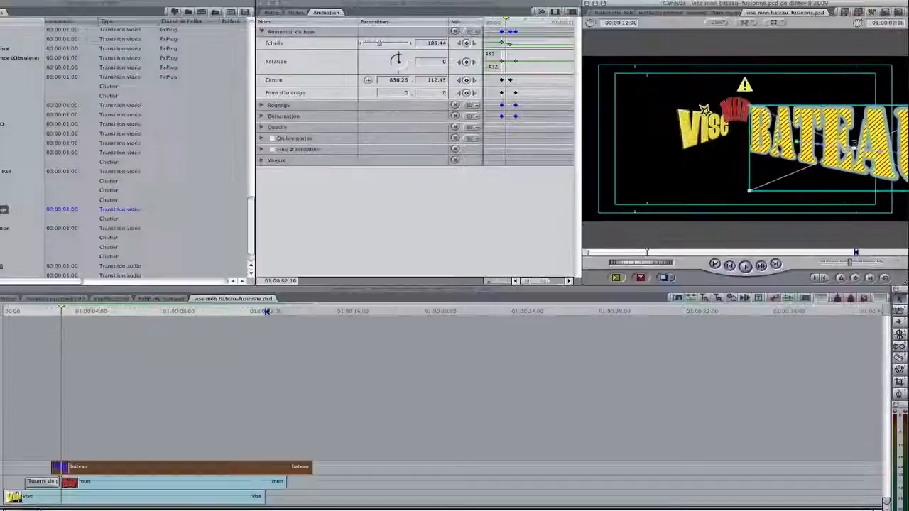
Step: Open the vise clip's motion settings, go to 01:00:00:09 and add handles to the end point of its motion path
click(14, 496)
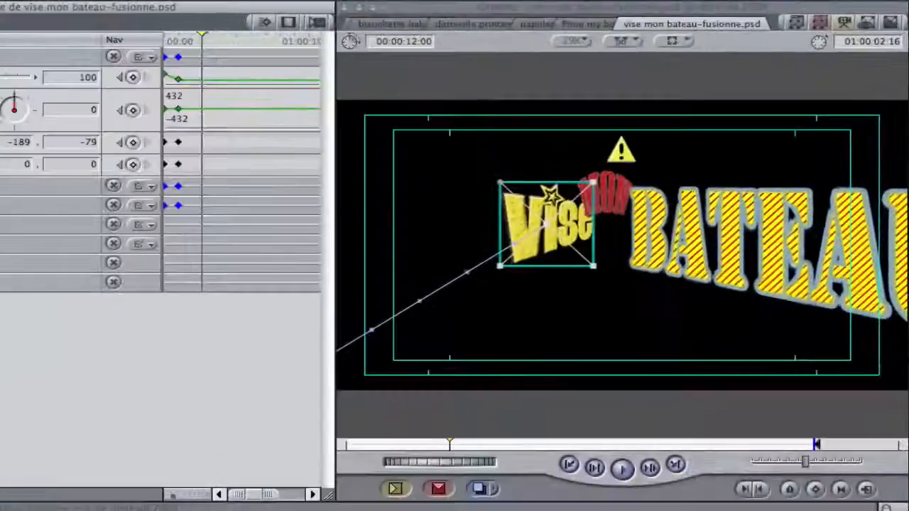
click(3, 510)
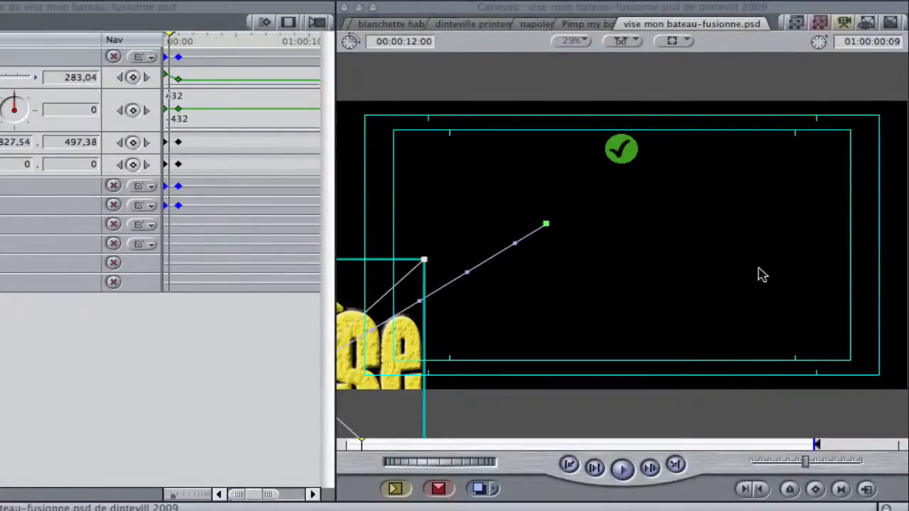
right_click(546, 226)
click(571, 238)
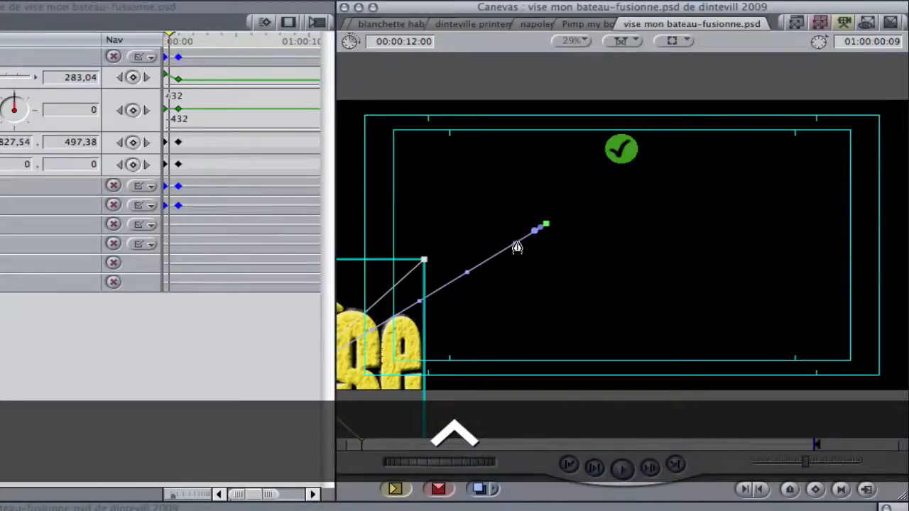
Step: Ease vise's arrival by adjusting the end point's handle and speed point on its motion path, and play the title over the boat footage
drag(516, 247, 475, 272)
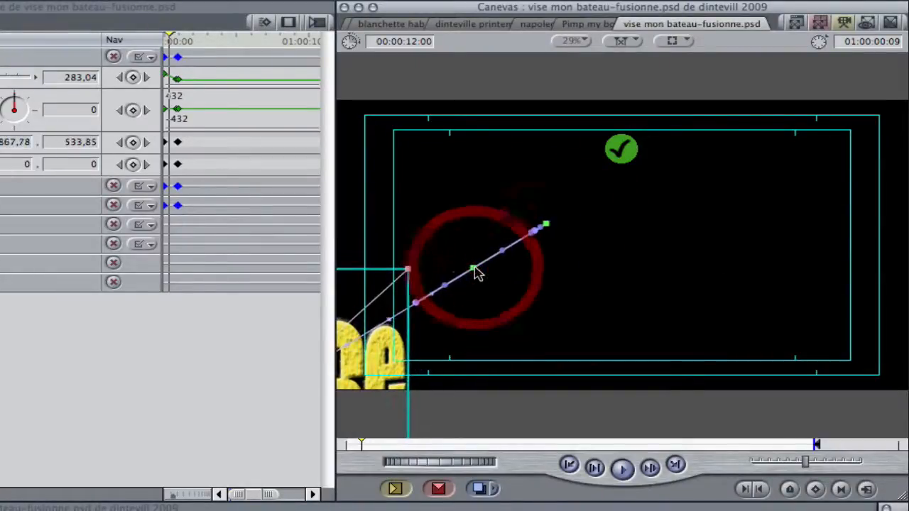
key(super+z)
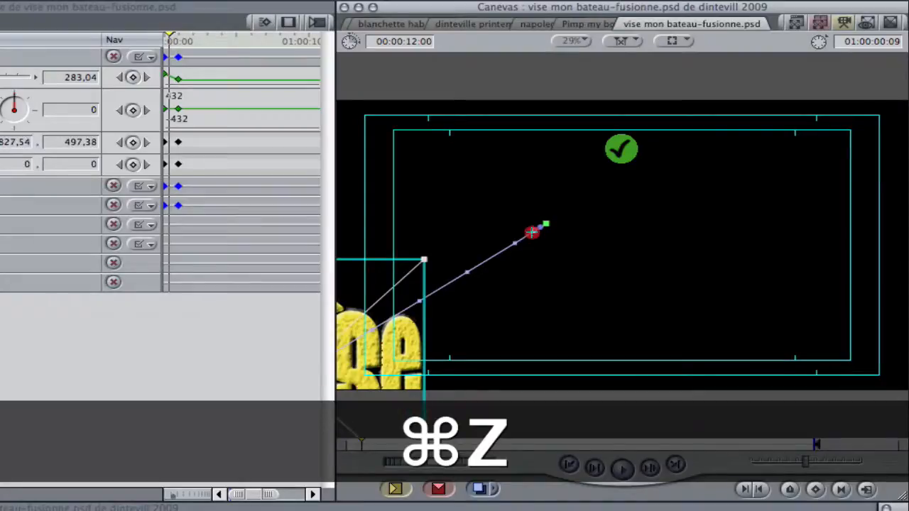
drag(532, 232, 471, 260)
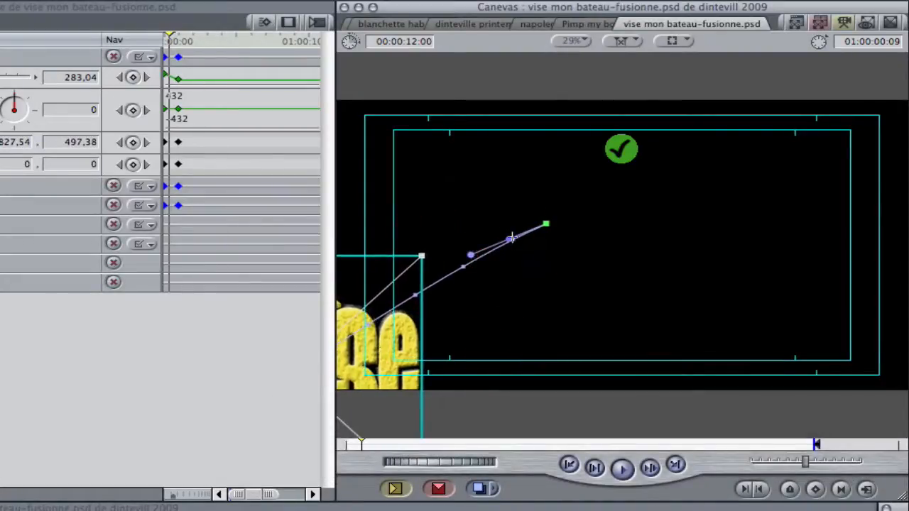
drag(511, 238, 524, 237)
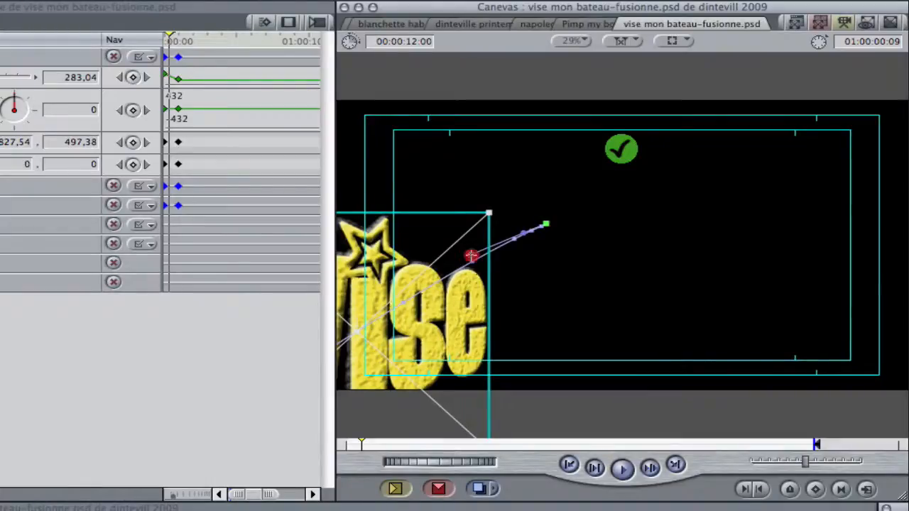
drag(471, 255, 476, 273)
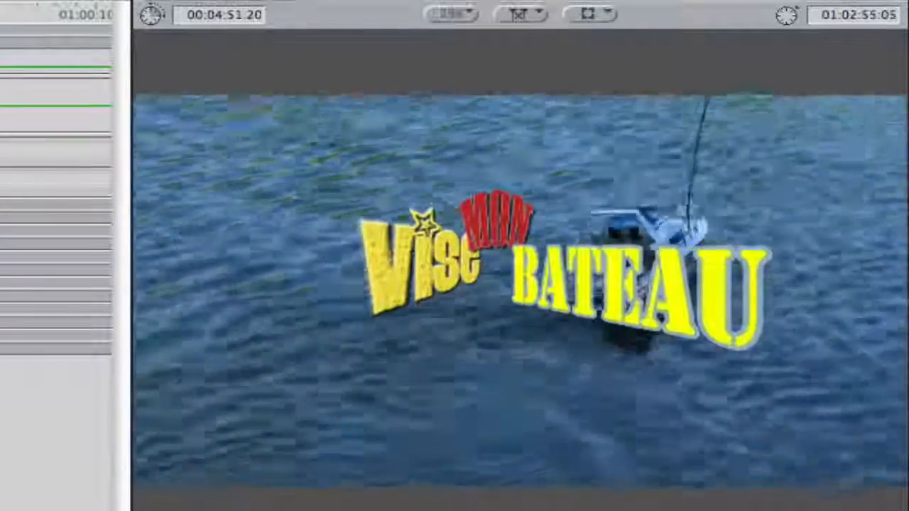
key(space)
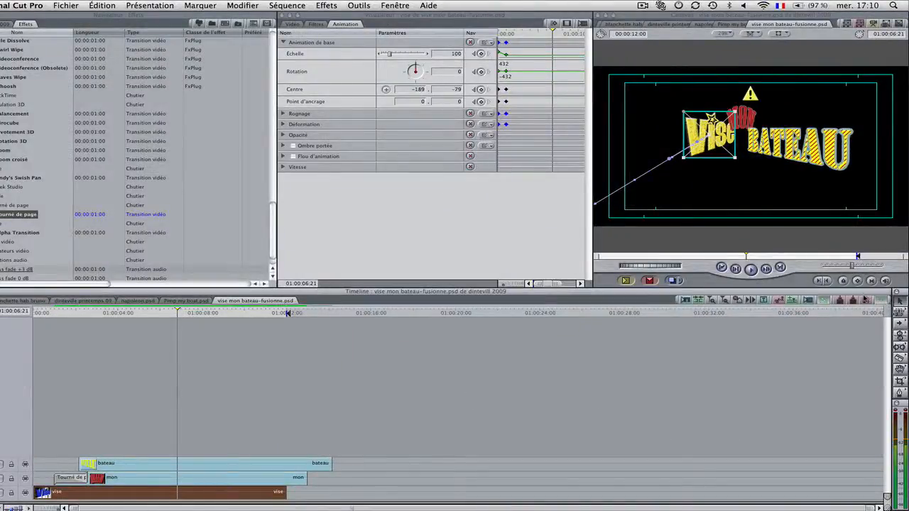
Step: Add a motion keyframe at 01:00:06:21 to each of the vise, mon and bateau clips
click(858, 281)
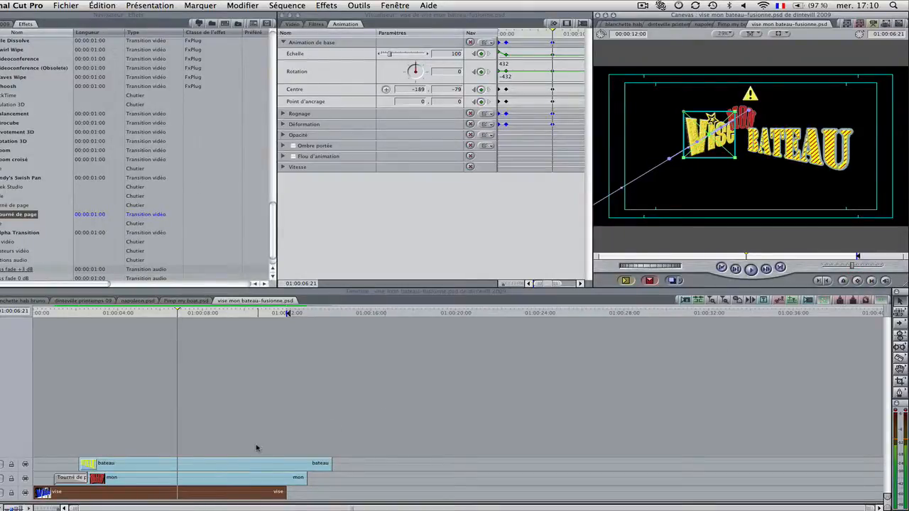
click(211, 476)
click(859, 281)
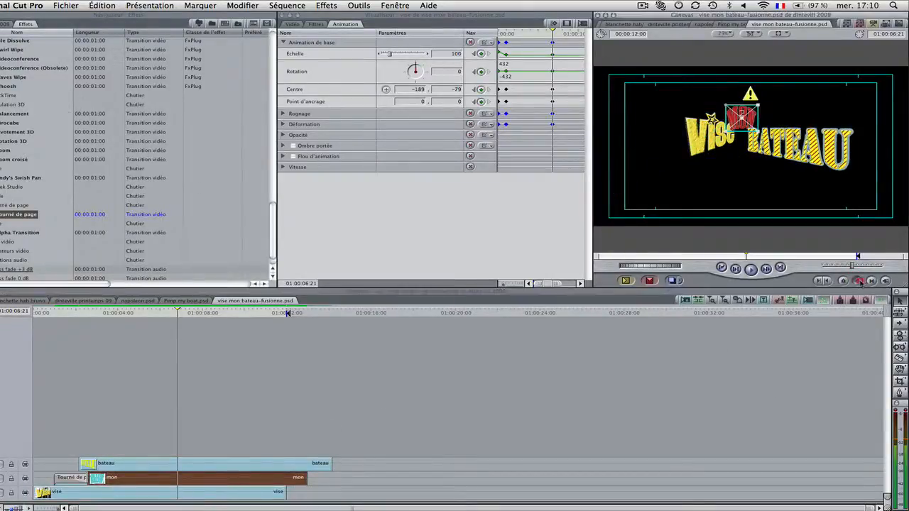
click(271, 465)
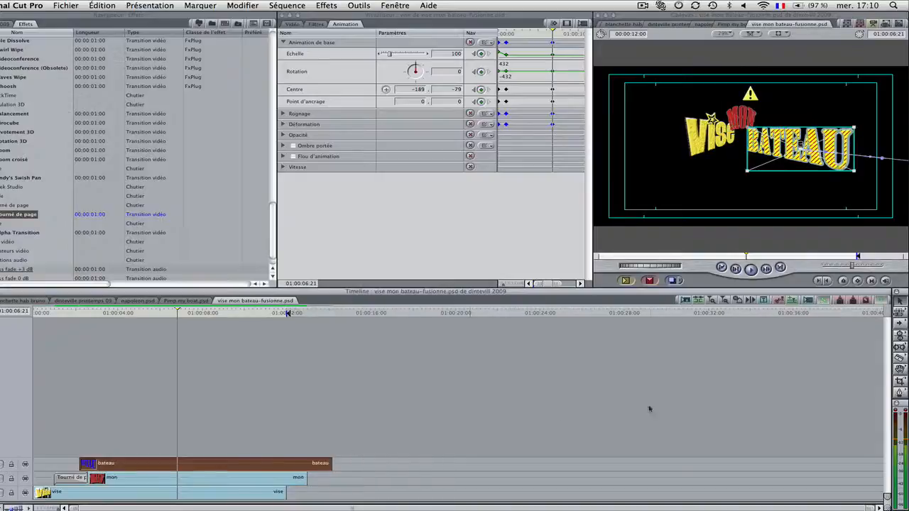
click(858, 281)
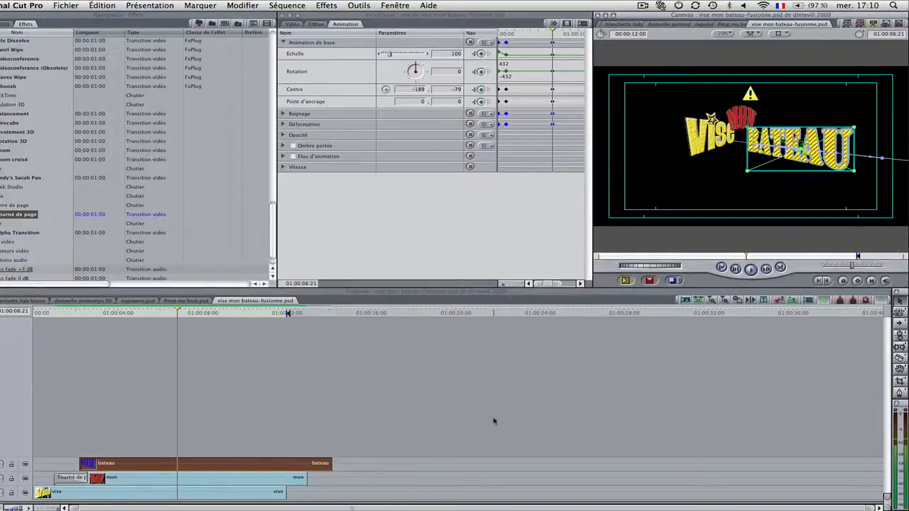
Step: Go to 01:00:07:13 and add a second exit keyframe to the bateau, mon and vise clips
click(179, 311)
drag(180, 311, 192, 314)
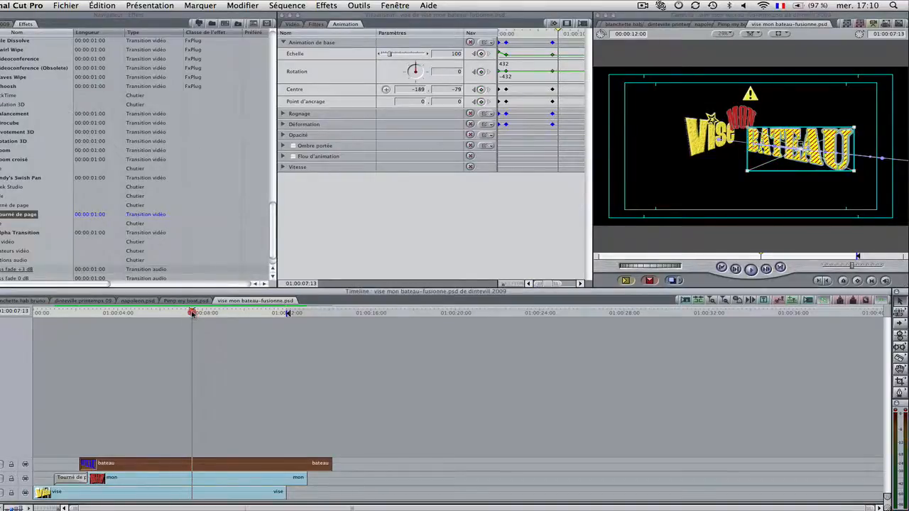
click(857, 281)
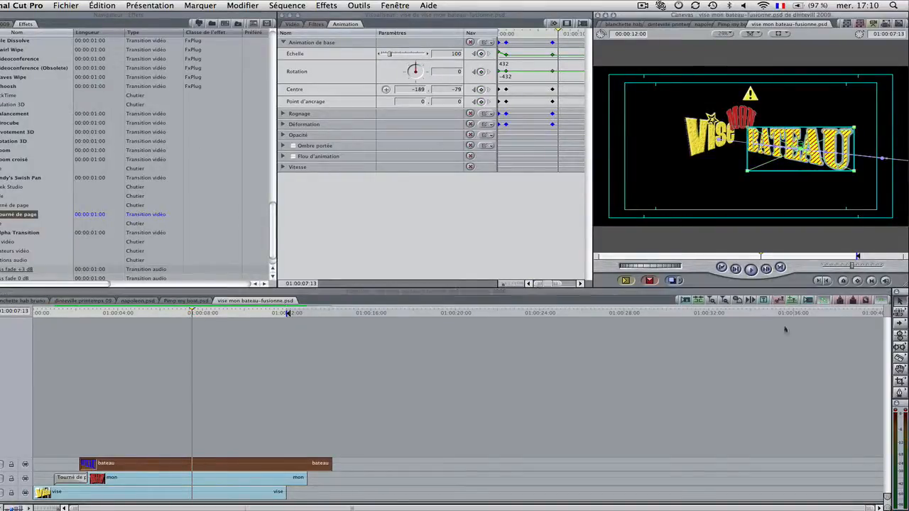
click(263, 473)
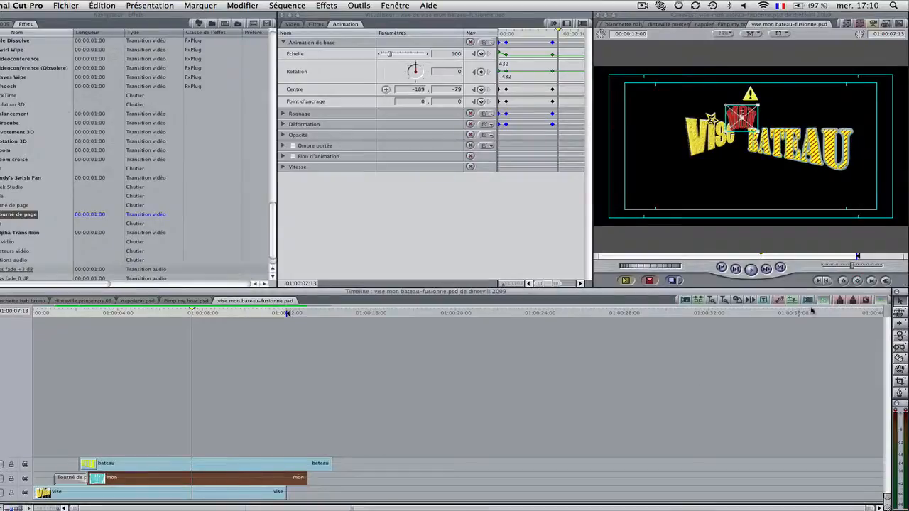
click(857, 281)
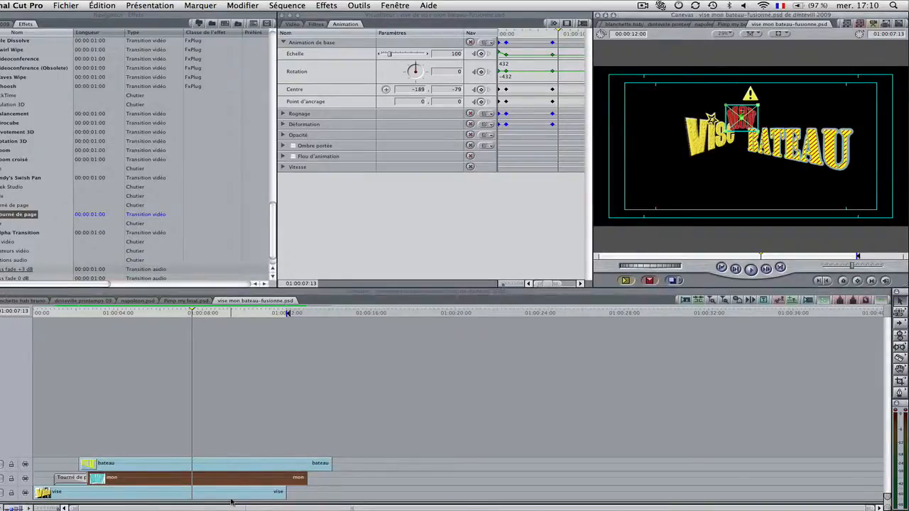
click(231, 494)
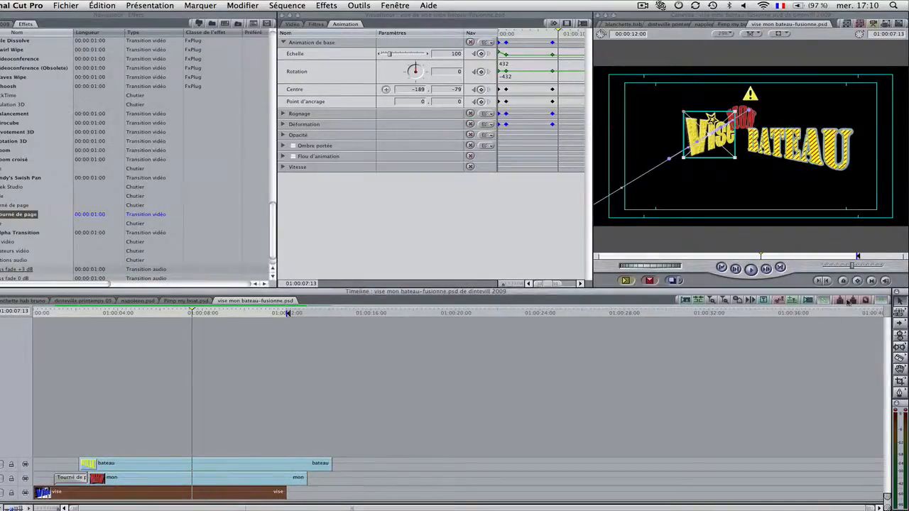
click(858, 281)
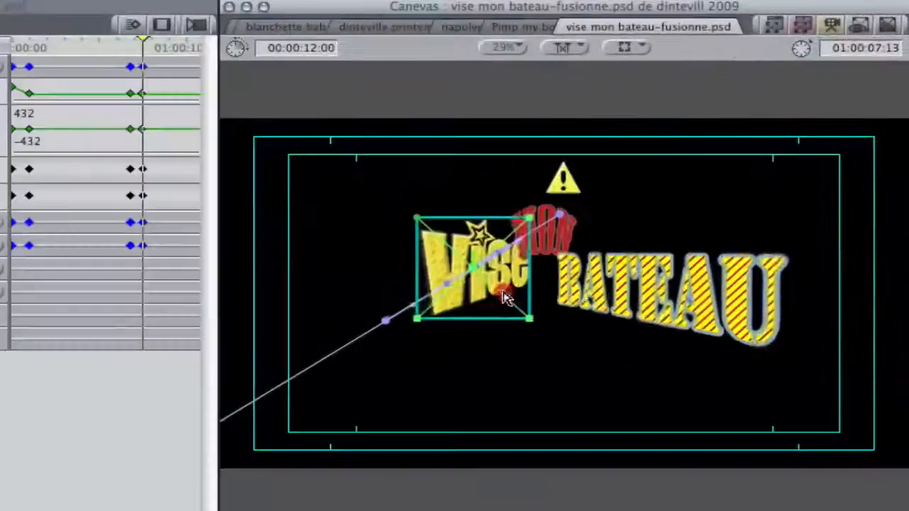
Step: At 01:00:07:13, move vise out past the frame's upper-left corner, mon below the frame and bateau out toward the upper right
drag(724, 149, 589, 65)
drag(211, 113, 177, 89)
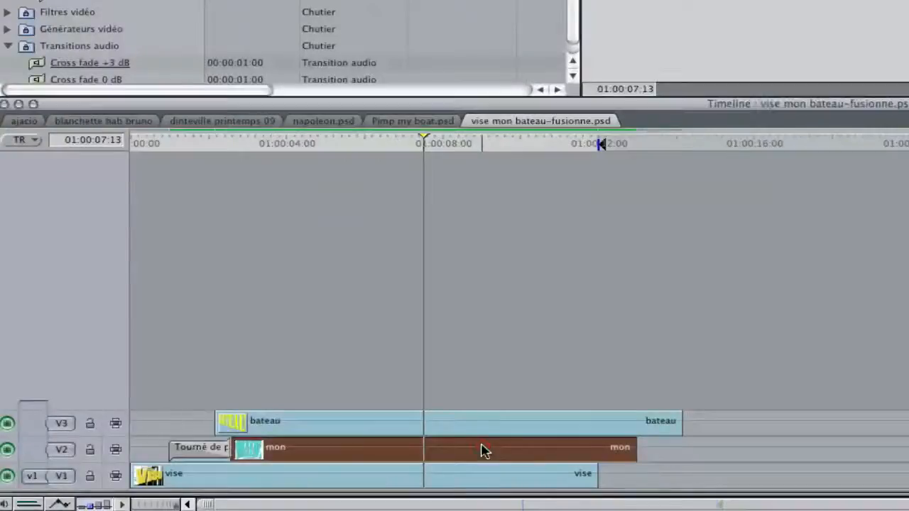
click(481, 451)
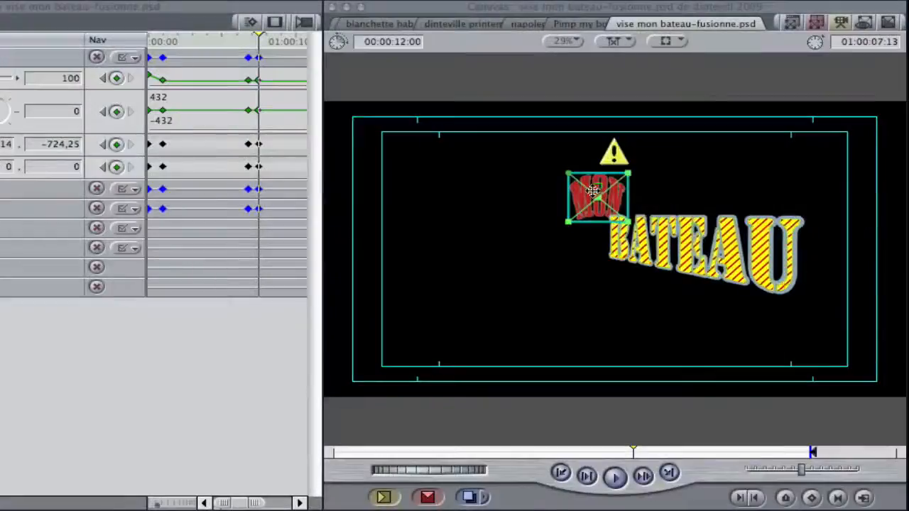
drag(590, 193, 597, 461)
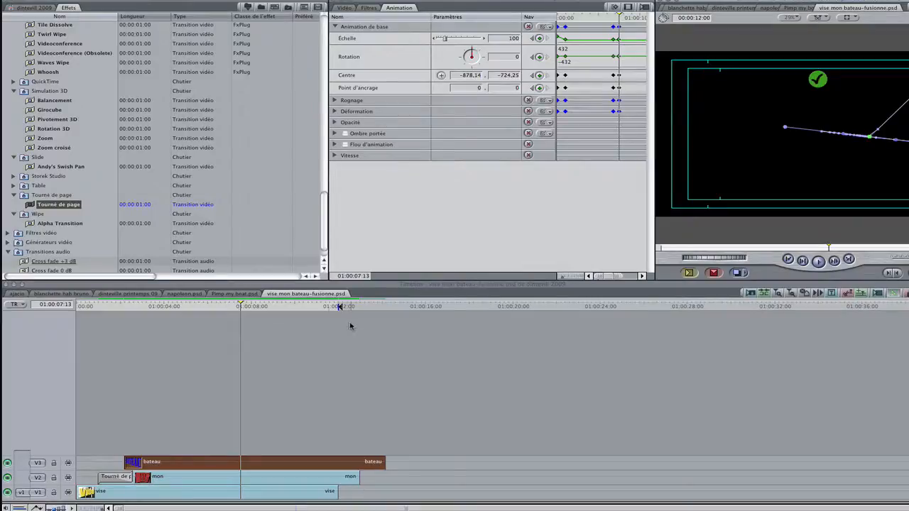
Step: Return to the blanchette hab bruno sequence, render everything and play back the title's entrance and exit over the boat footage
click(67, 293)
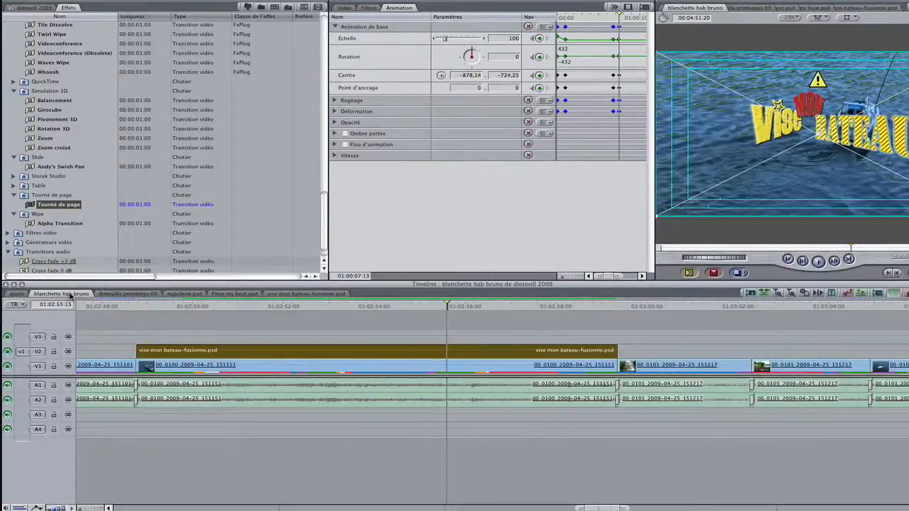
key(alt+r)
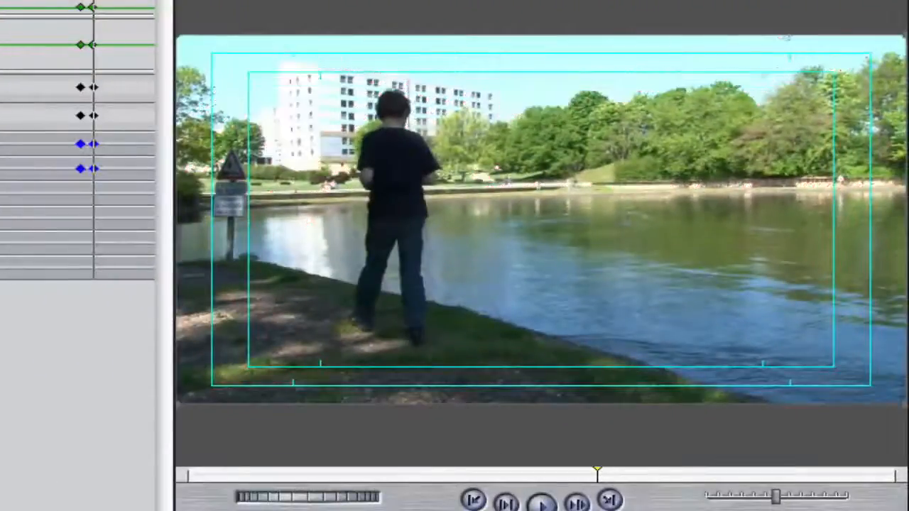
key(space)
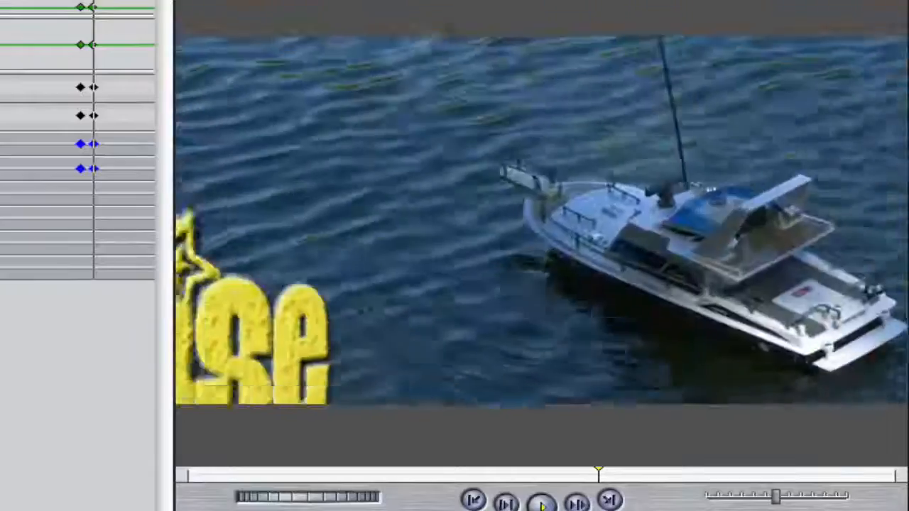